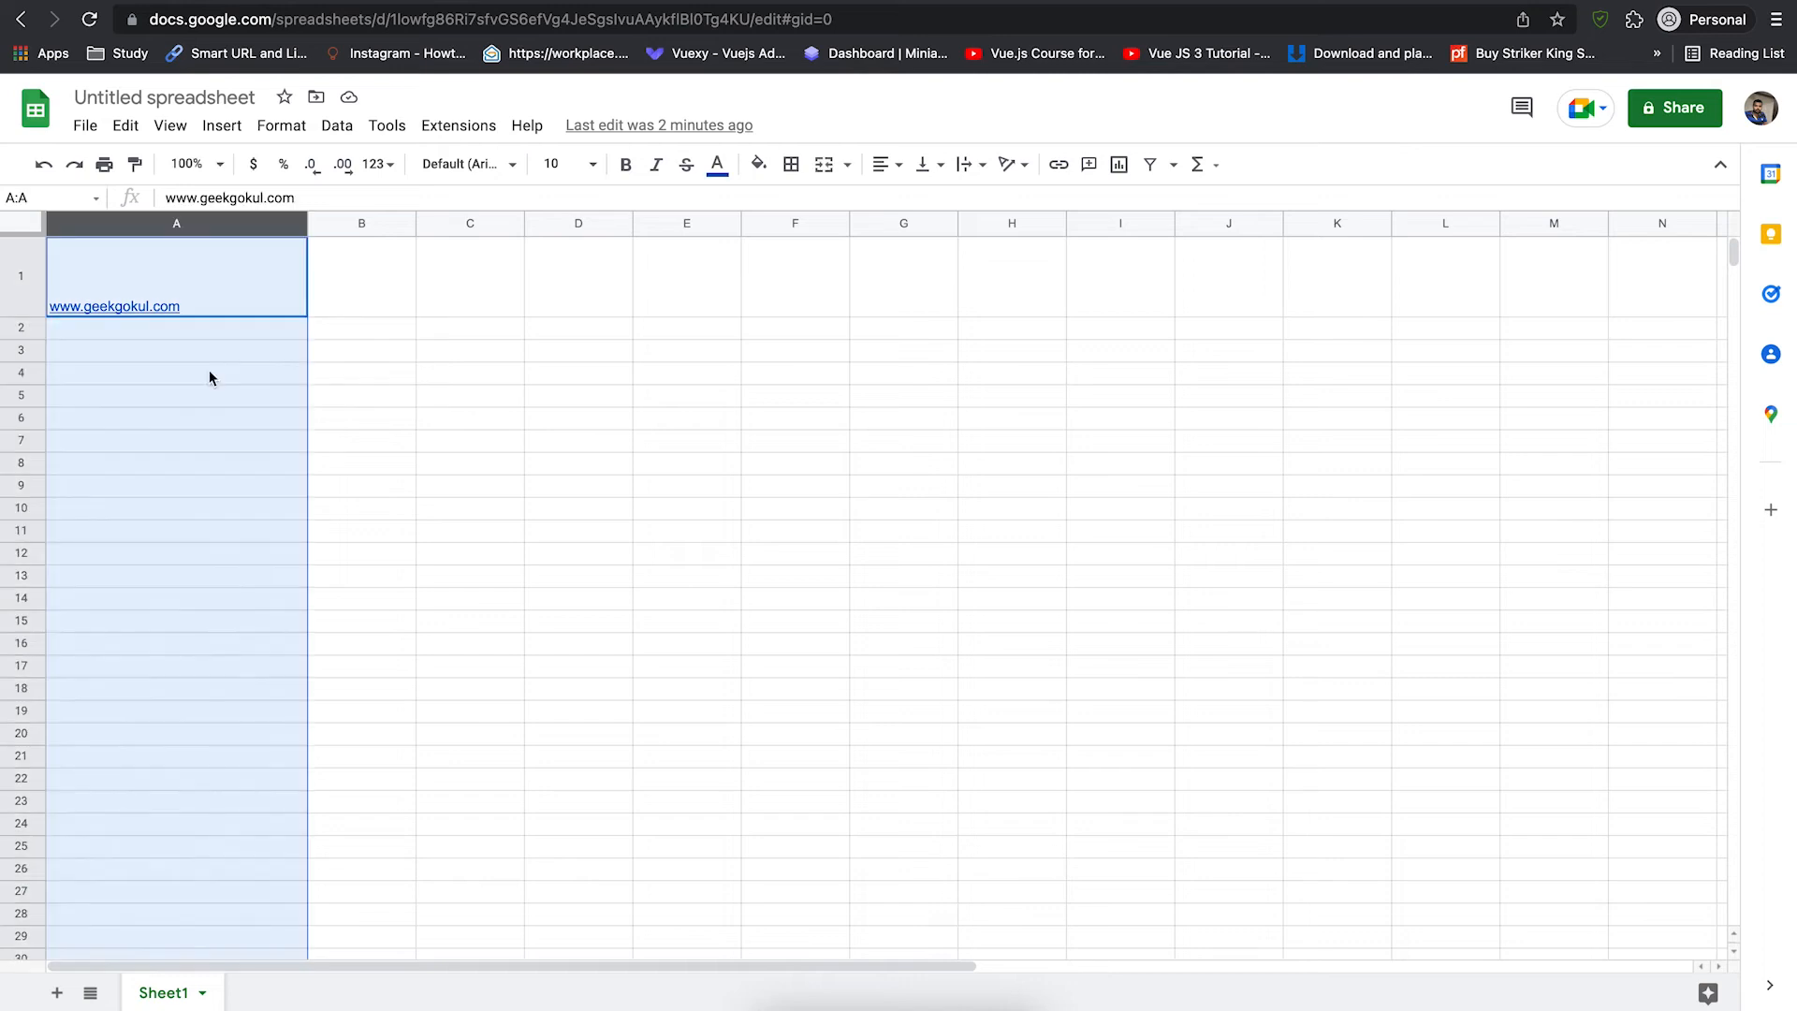
- Copy the full =image QR-code formula from slide 5 in Google Slides, then return to the spreadsheet
{"action": "left_click", "coordinate": [468, 1]}
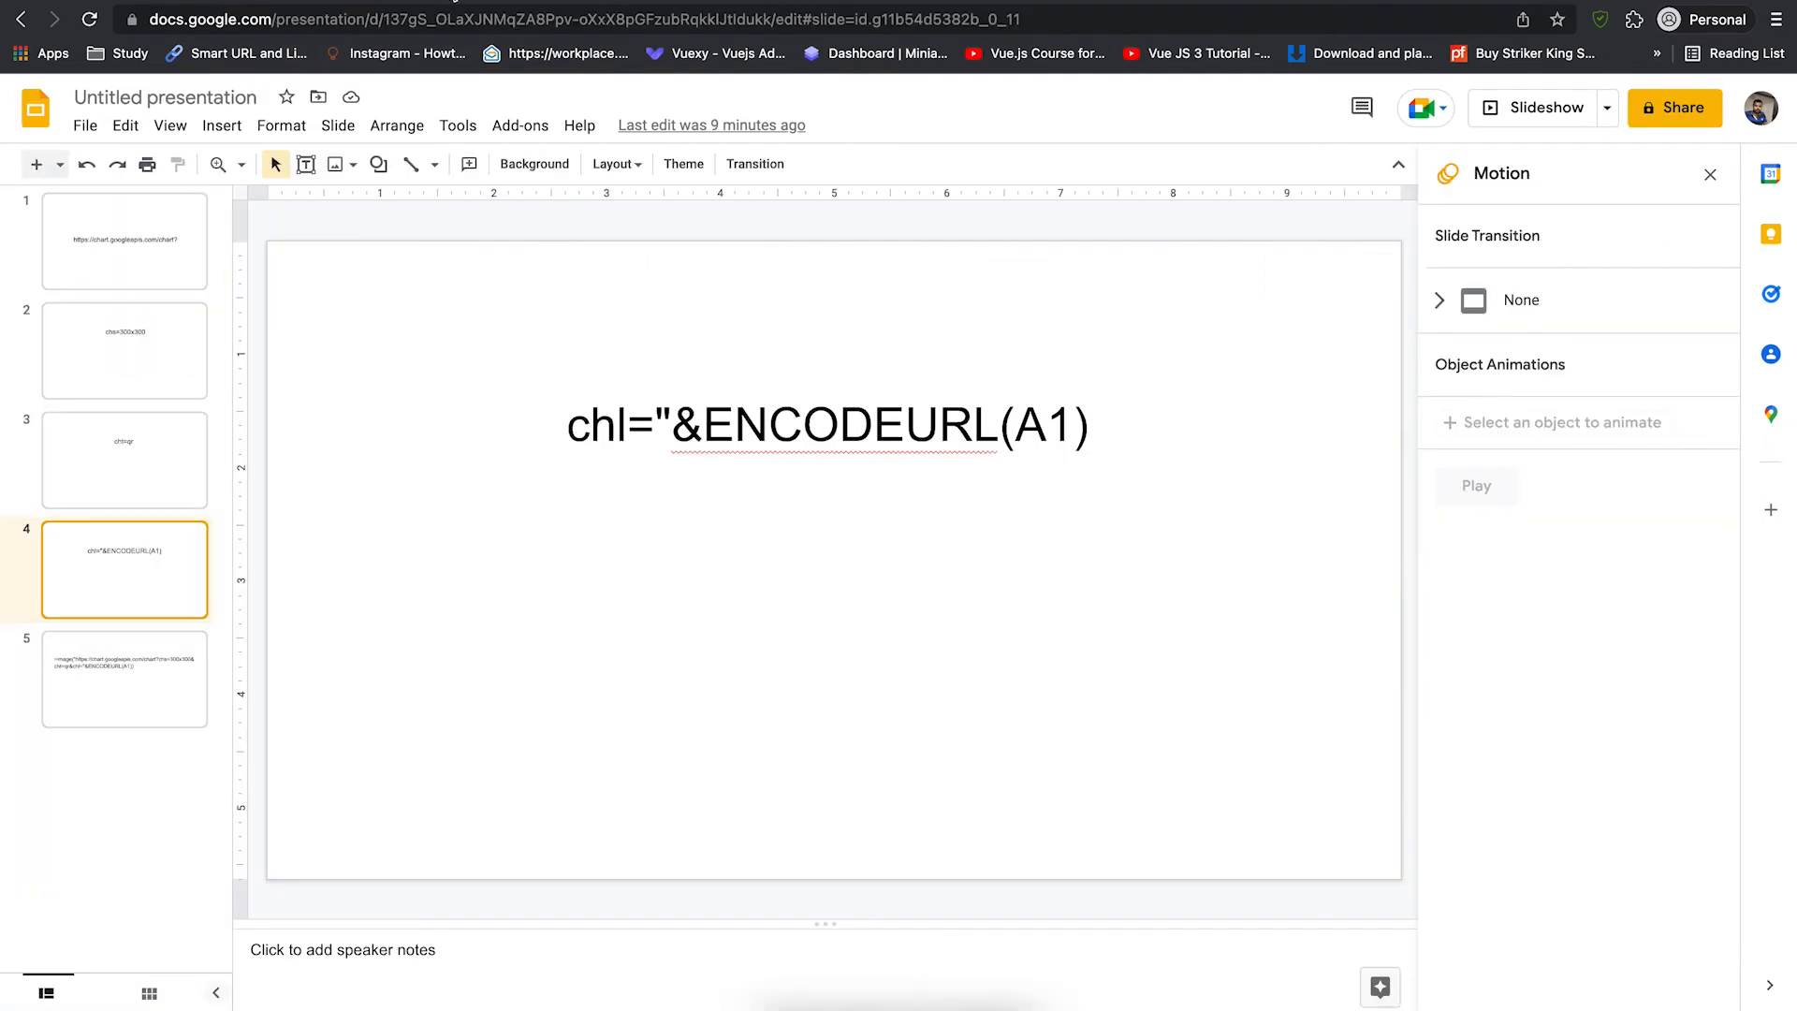
{"action": "left_click", "coordinate": [135, 676]}
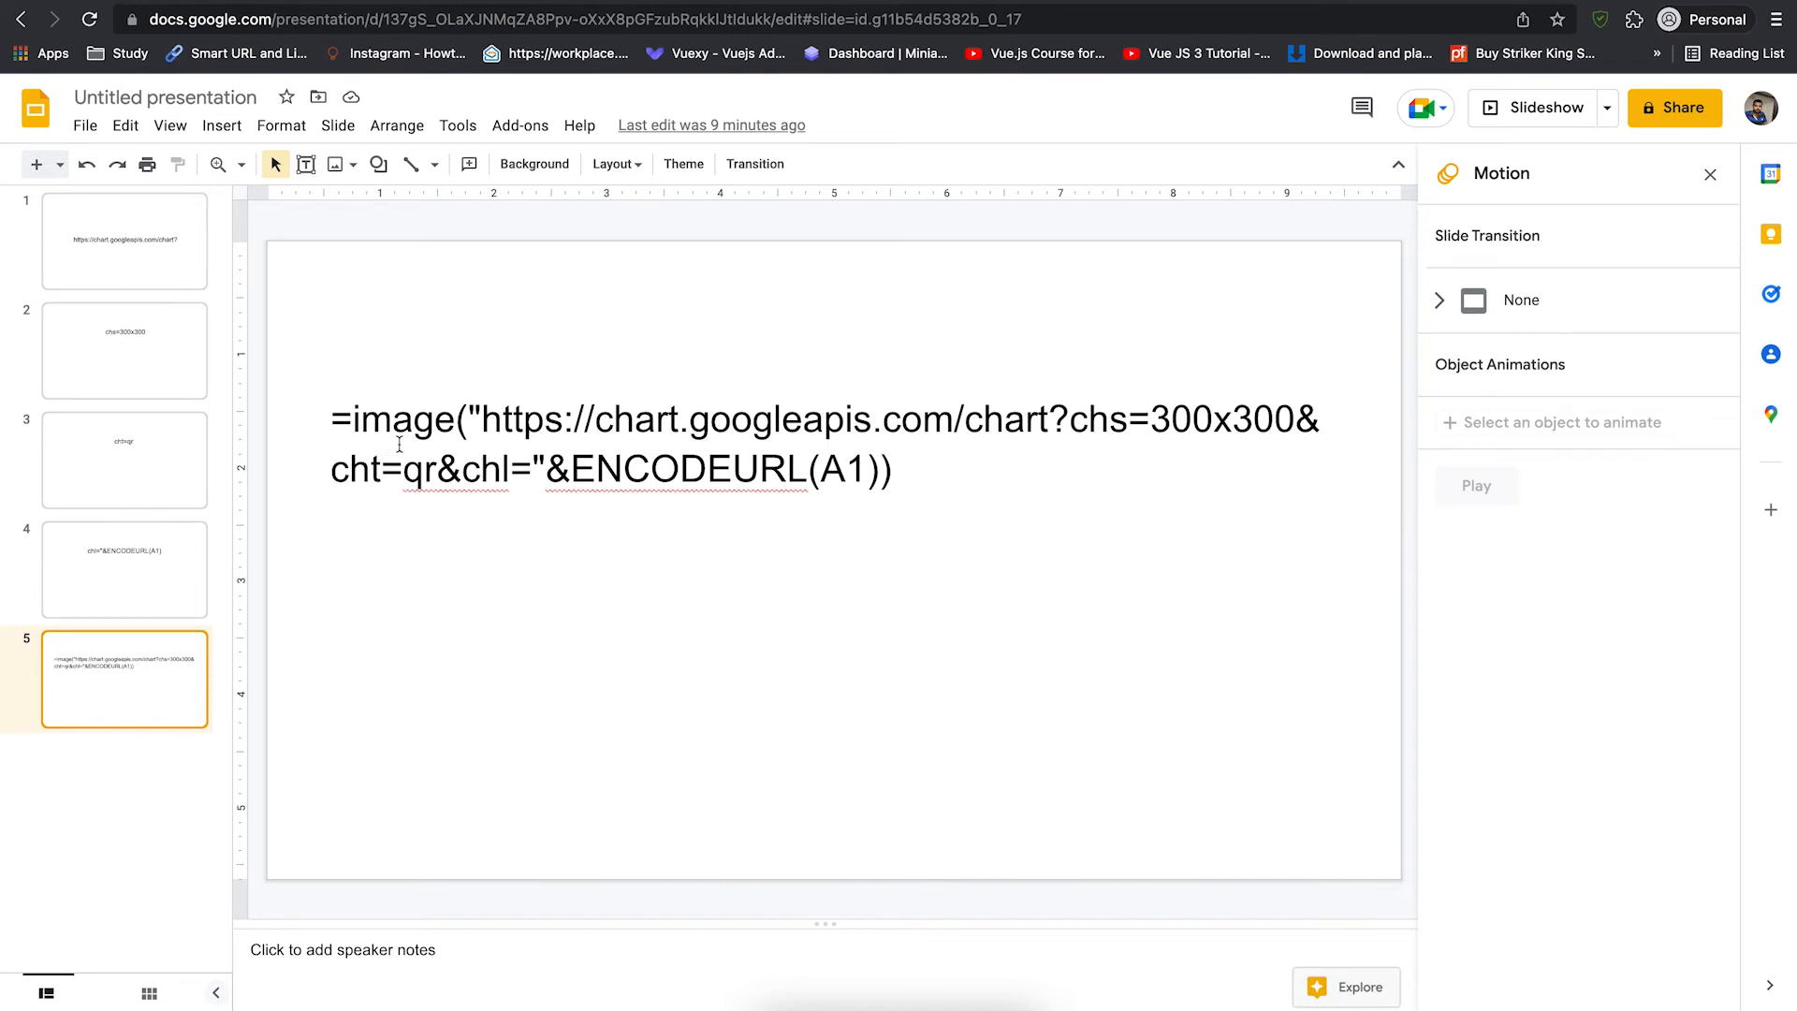
{"action": "left_click_drag", "start_coordinate": [333, 417], "coordinate": [893, 496]}
{"action": "key", "text": "super+c"}
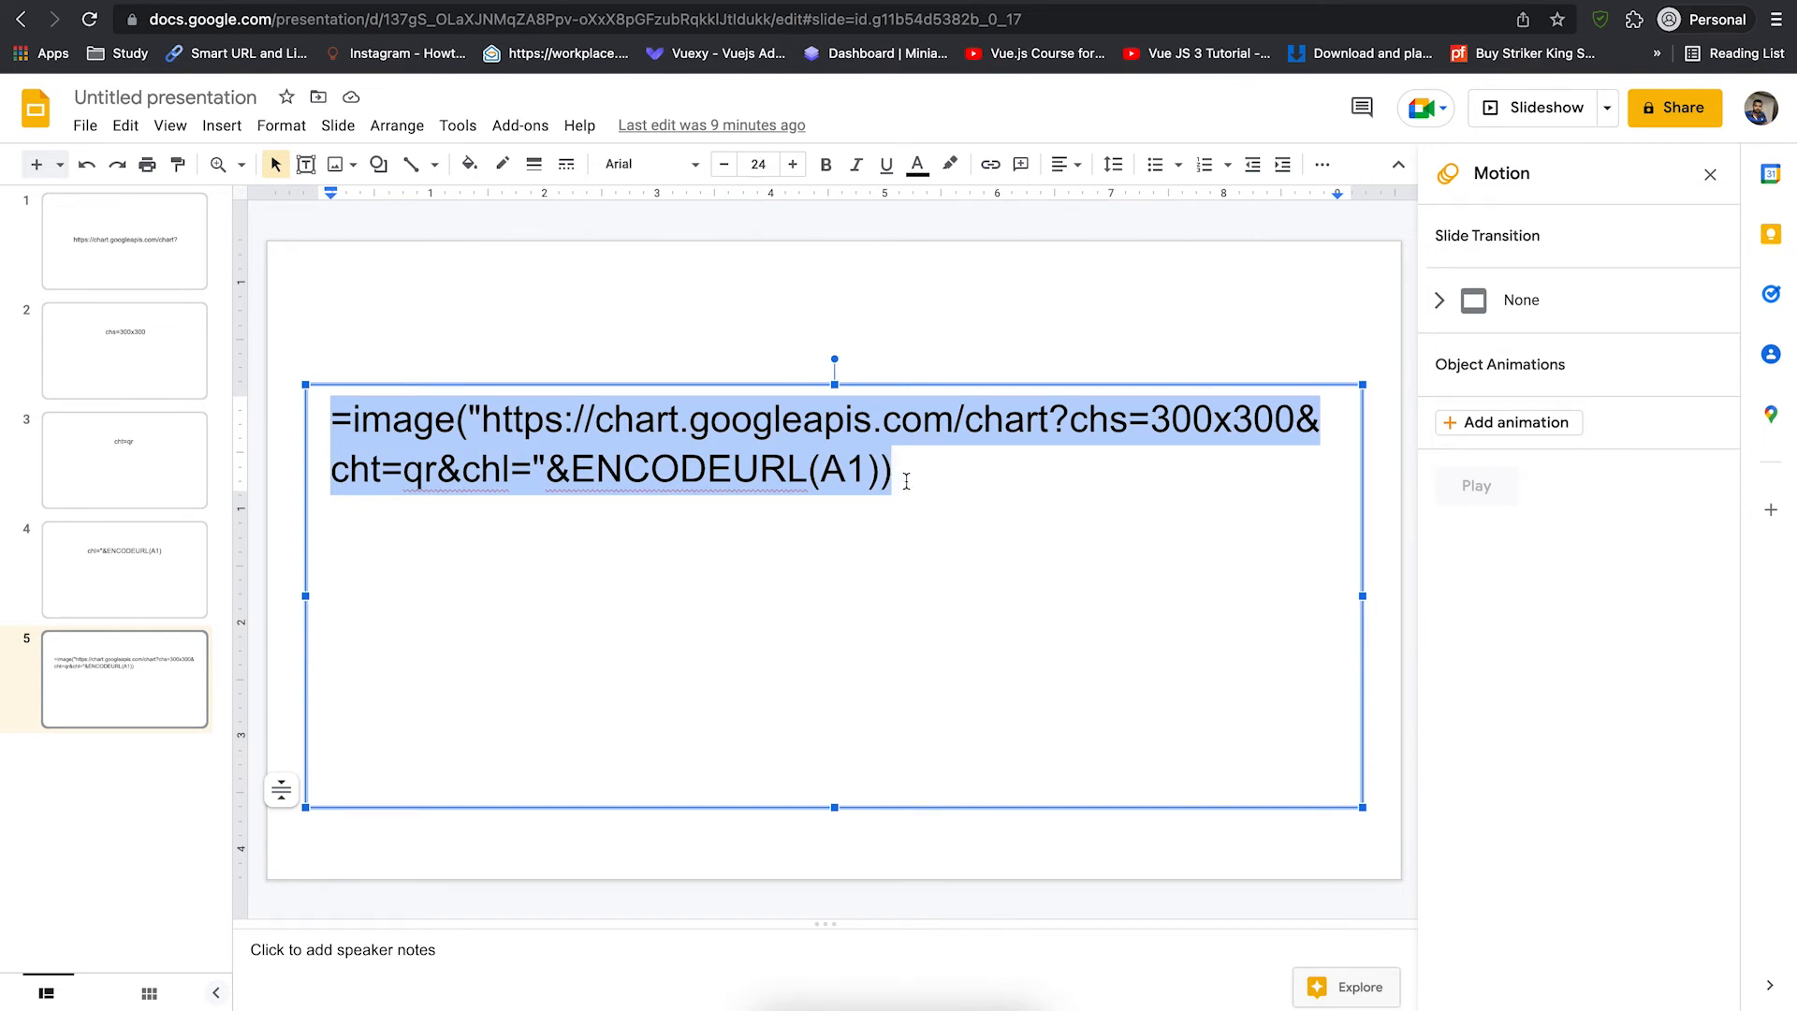
{"action": "left_click", "coordinate": [253, 0]}
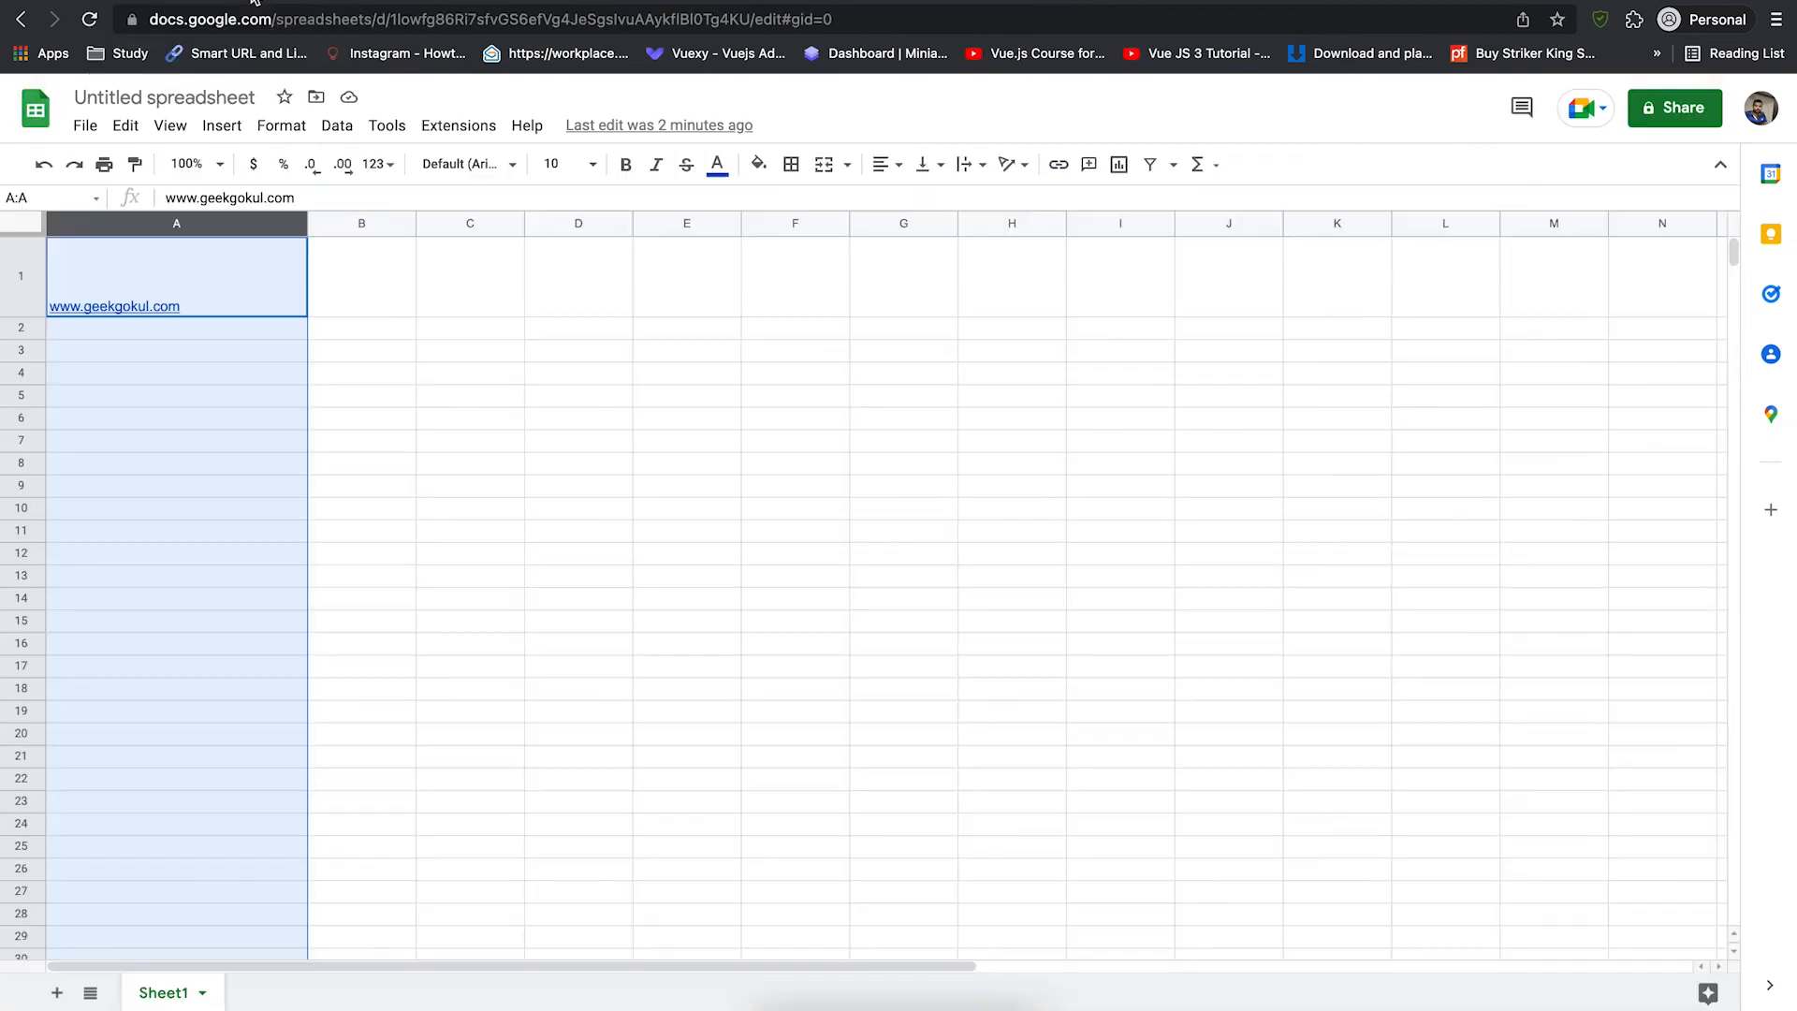
- Widen column B and make row 1 much taller to fit a QR code
{"action": "left_click", "coordinate": [322, 196]}
{"action": "left_click", "coordinate": [356, 271]}
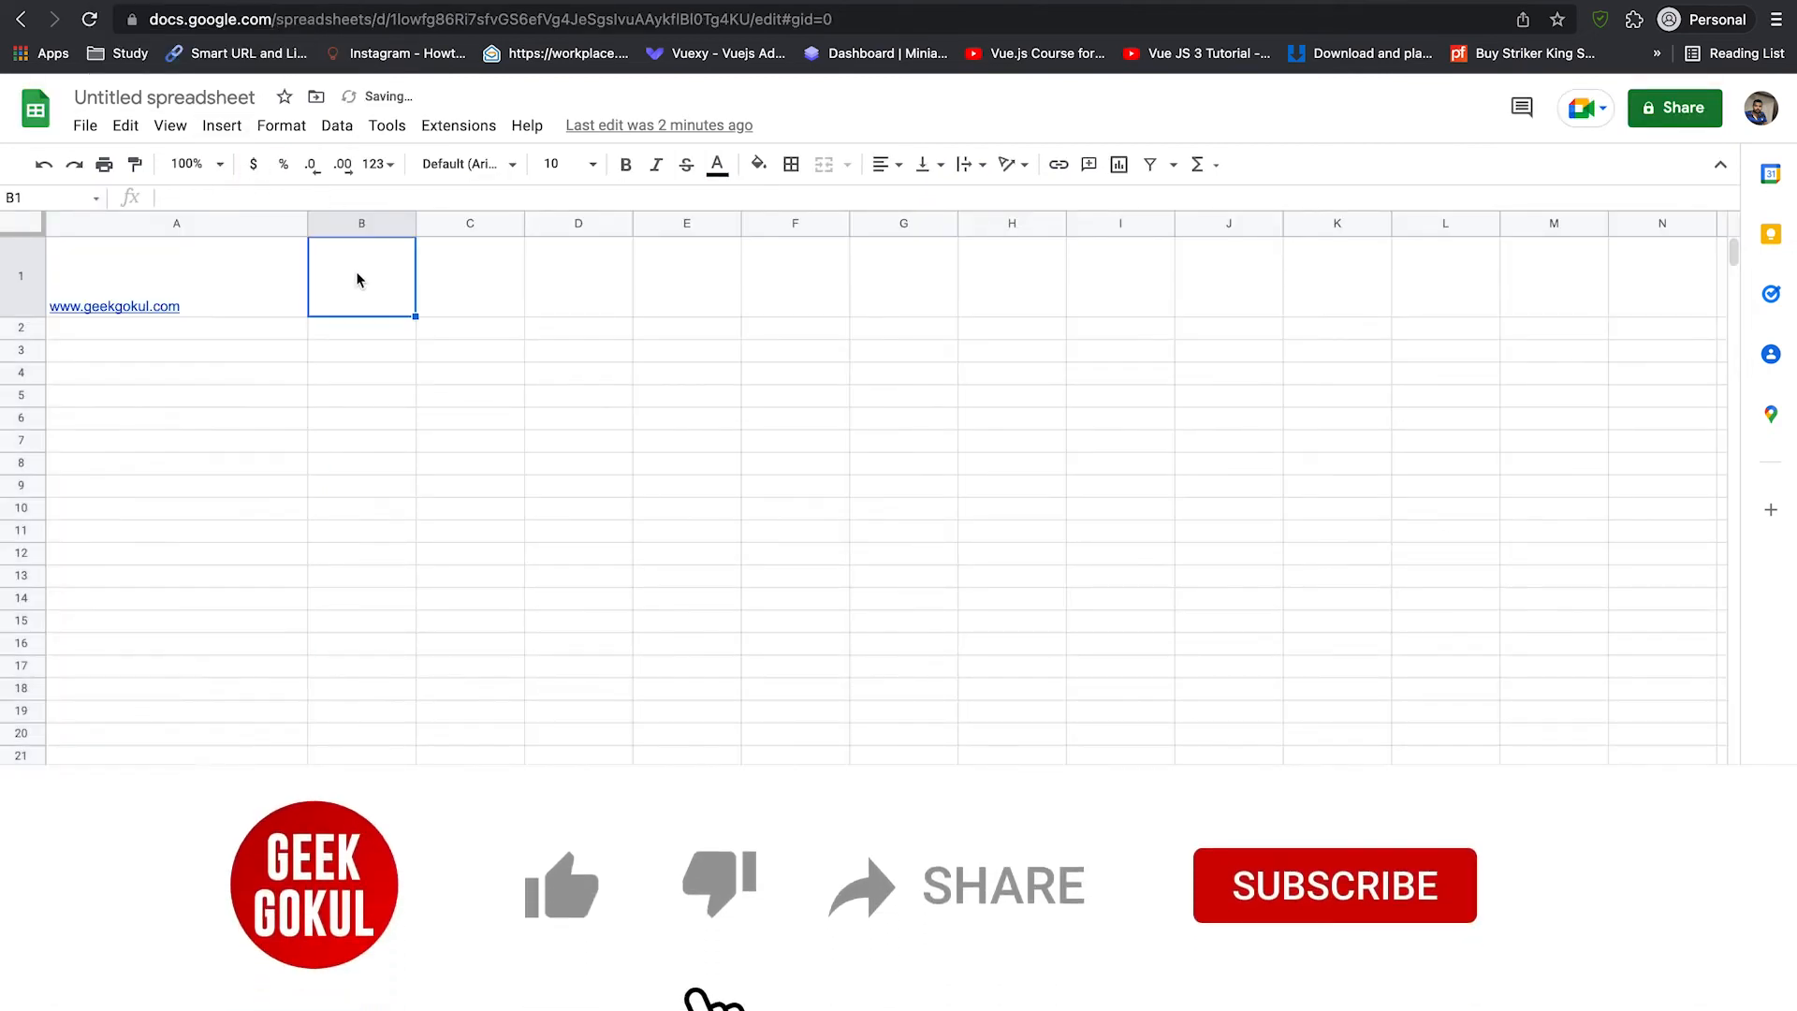
{"action": "mouse_move", "coordinate": [88, 305]}
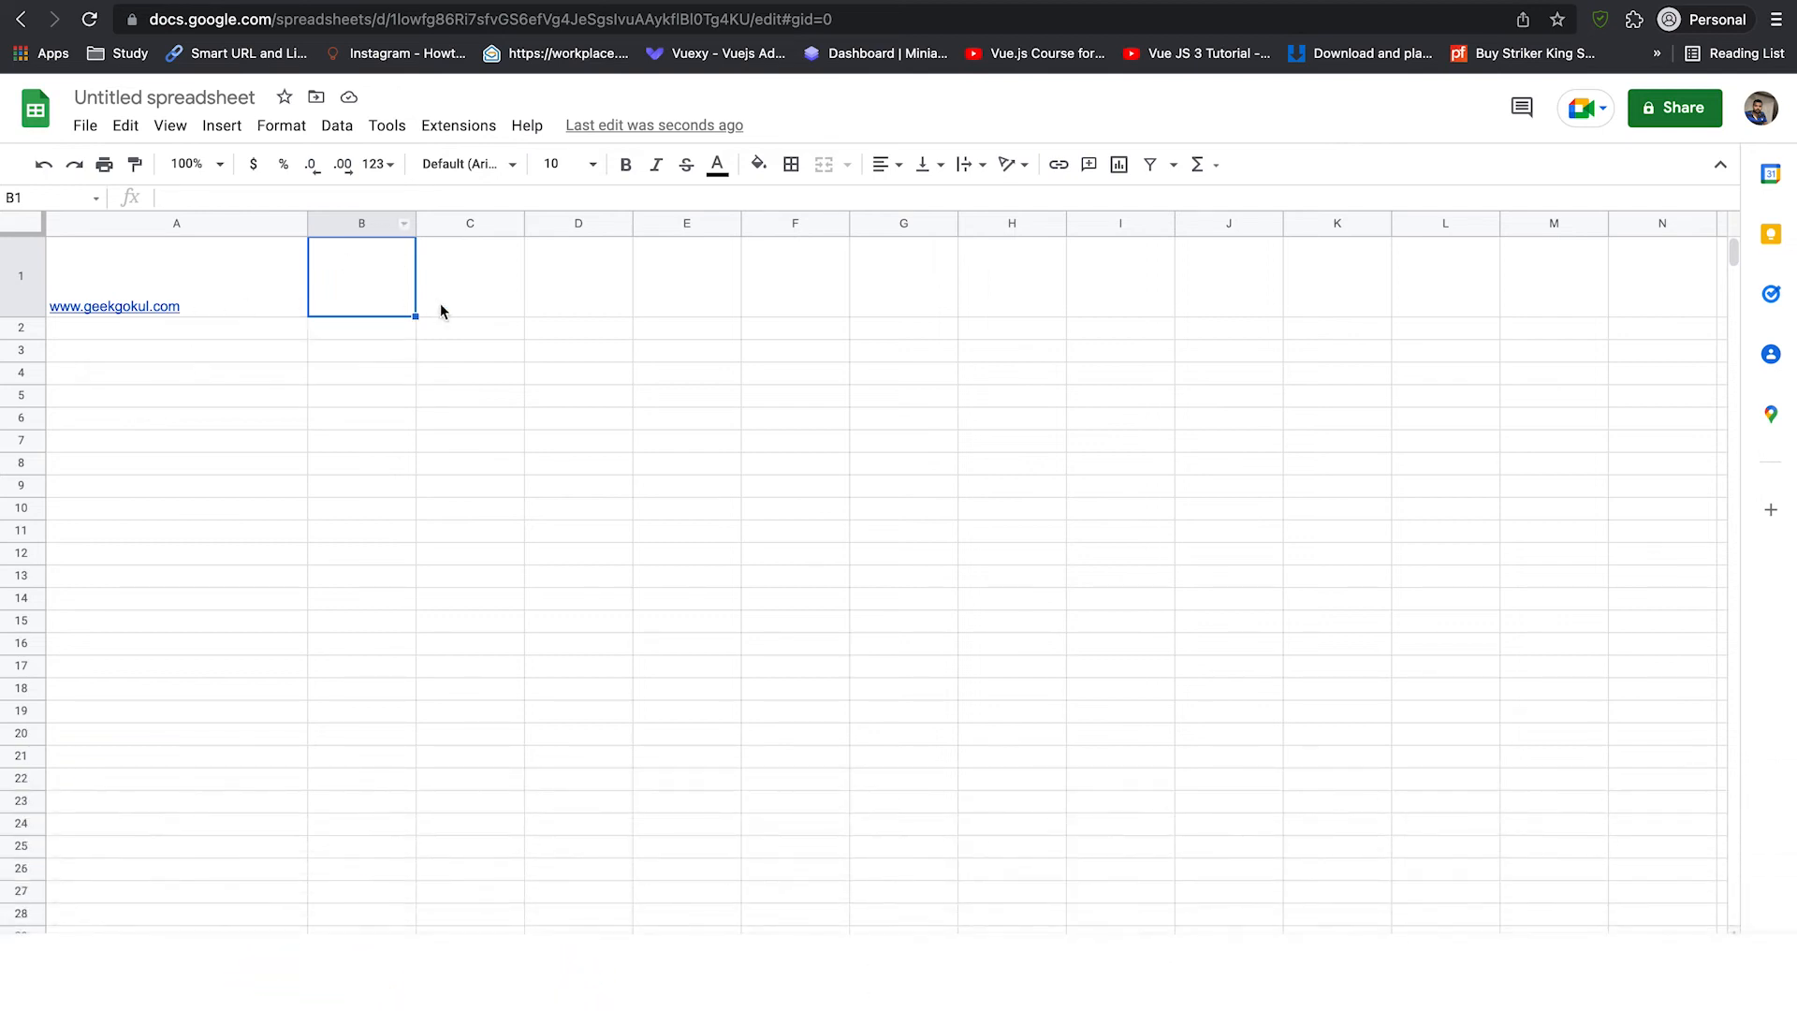
{"action": "left_click_drag", "start_coordinate": [415, 225], "coordinate": [569, 223]}
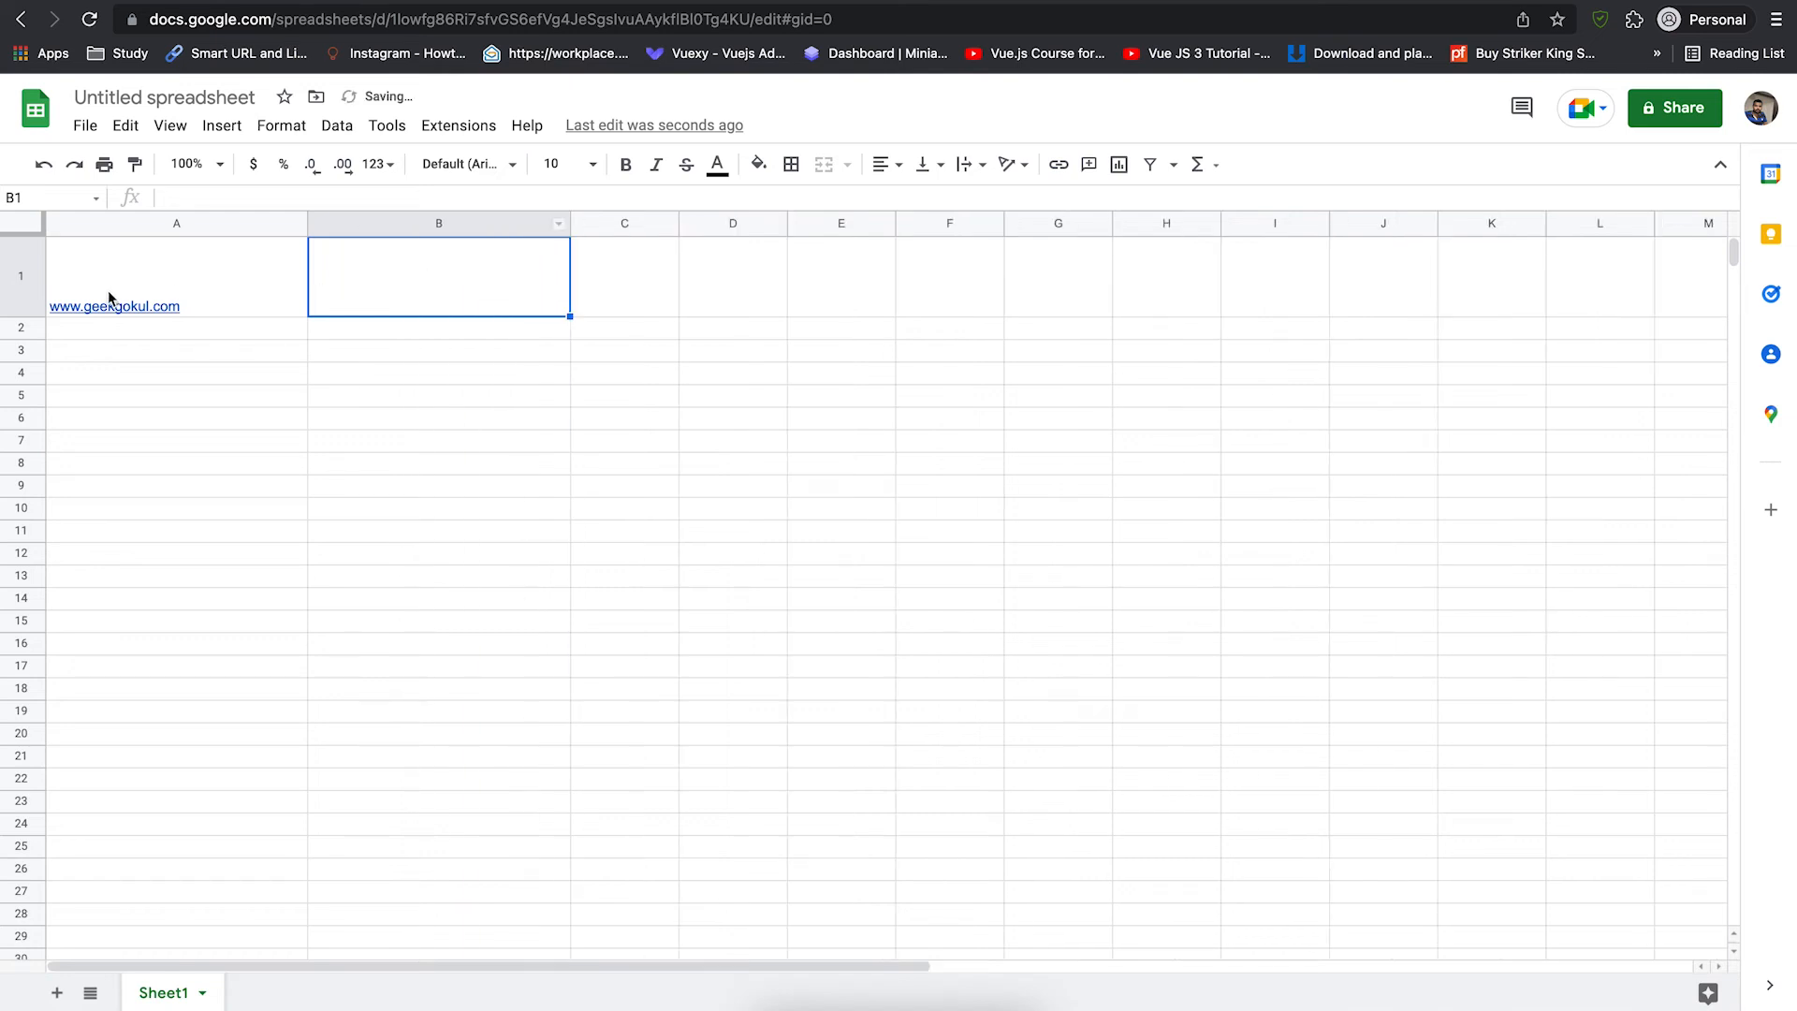
{"action": "left_click_drag", "start_coordinate": [19, 317], "coordinate": [21, 528]}
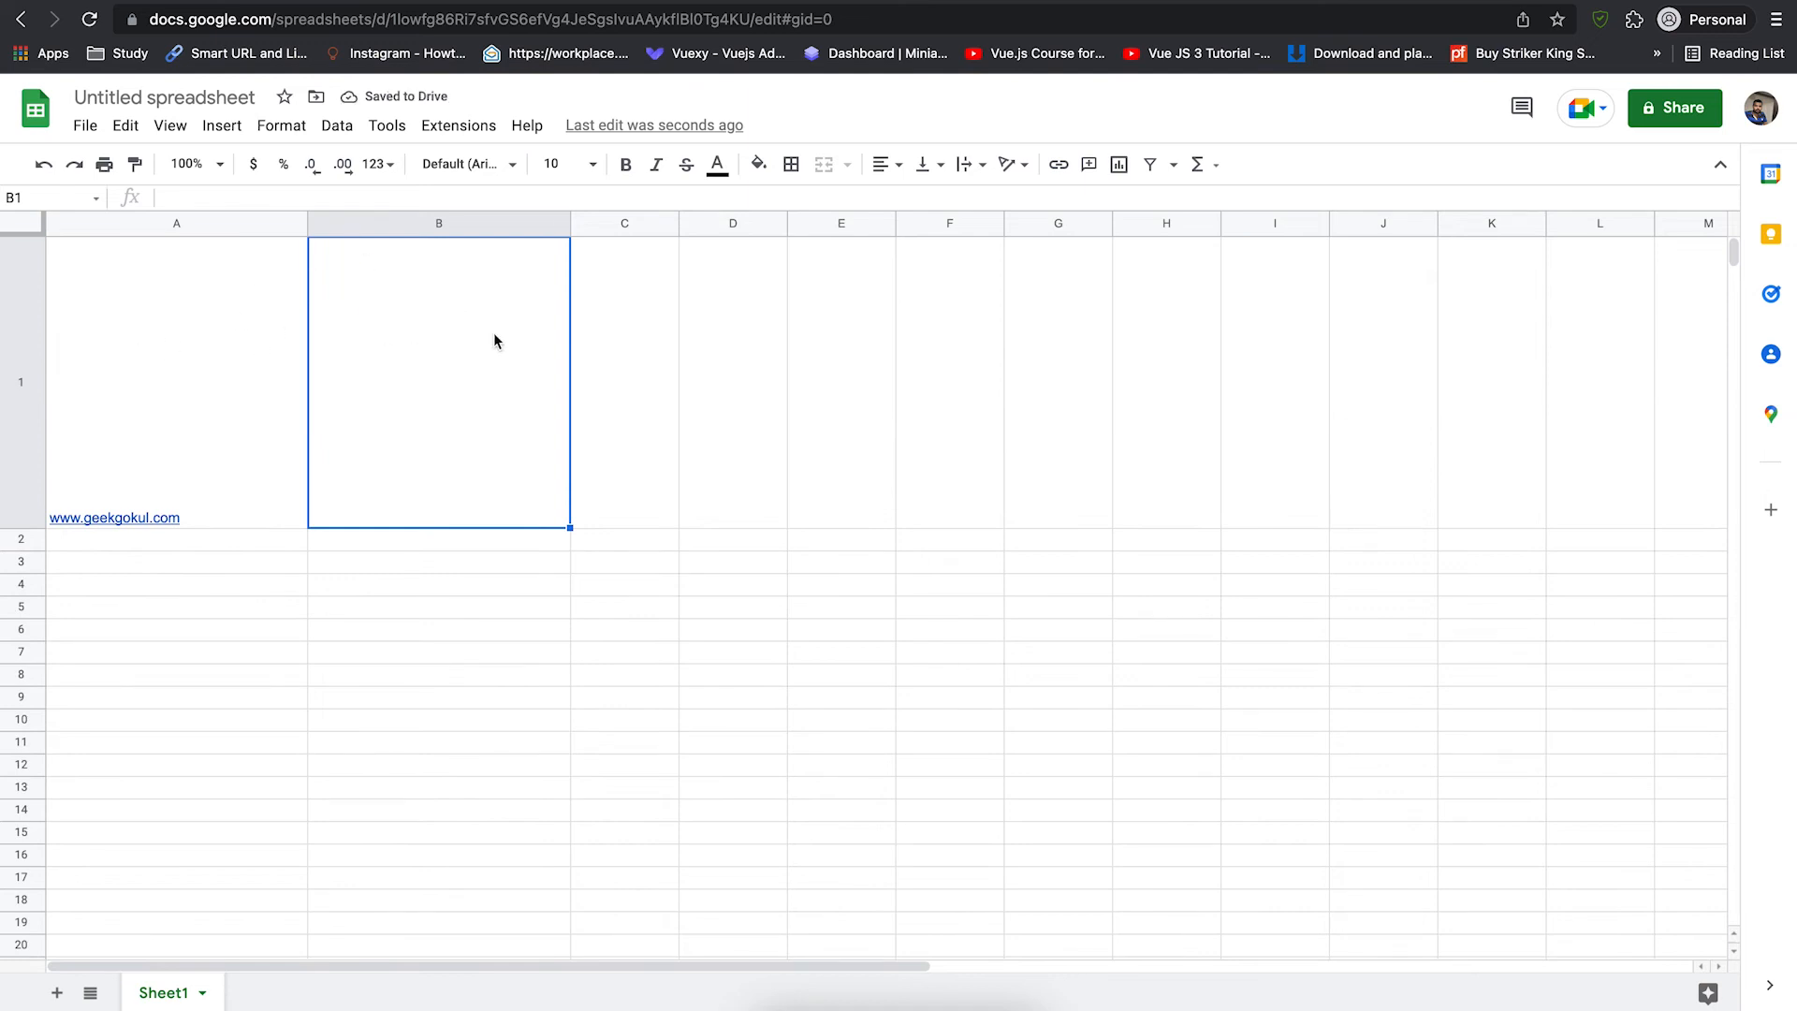
- Paste the =image(...ENCODEURL(A1)) formula into B1 to render the link's QR code
{"action": "left_click", "coordinate": [322, 198]}
{"action": "key", "text": "super+v"}
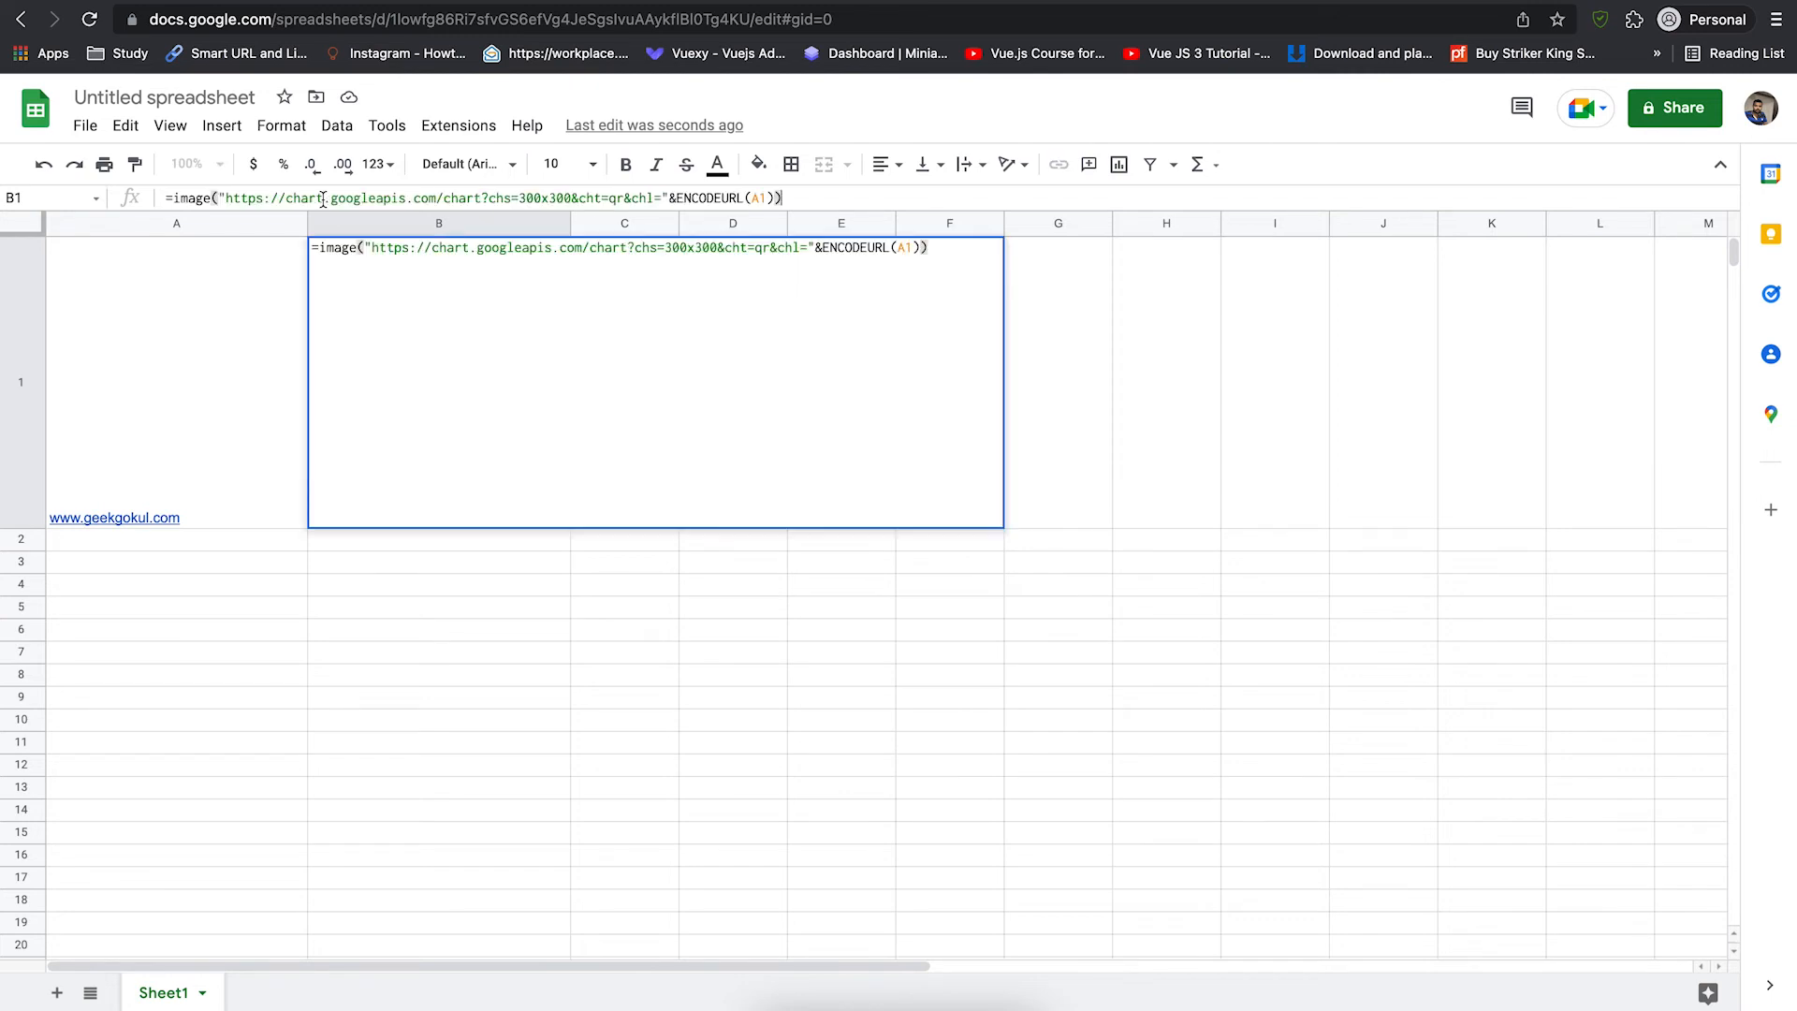
{"action": "key", "text": "Return"}
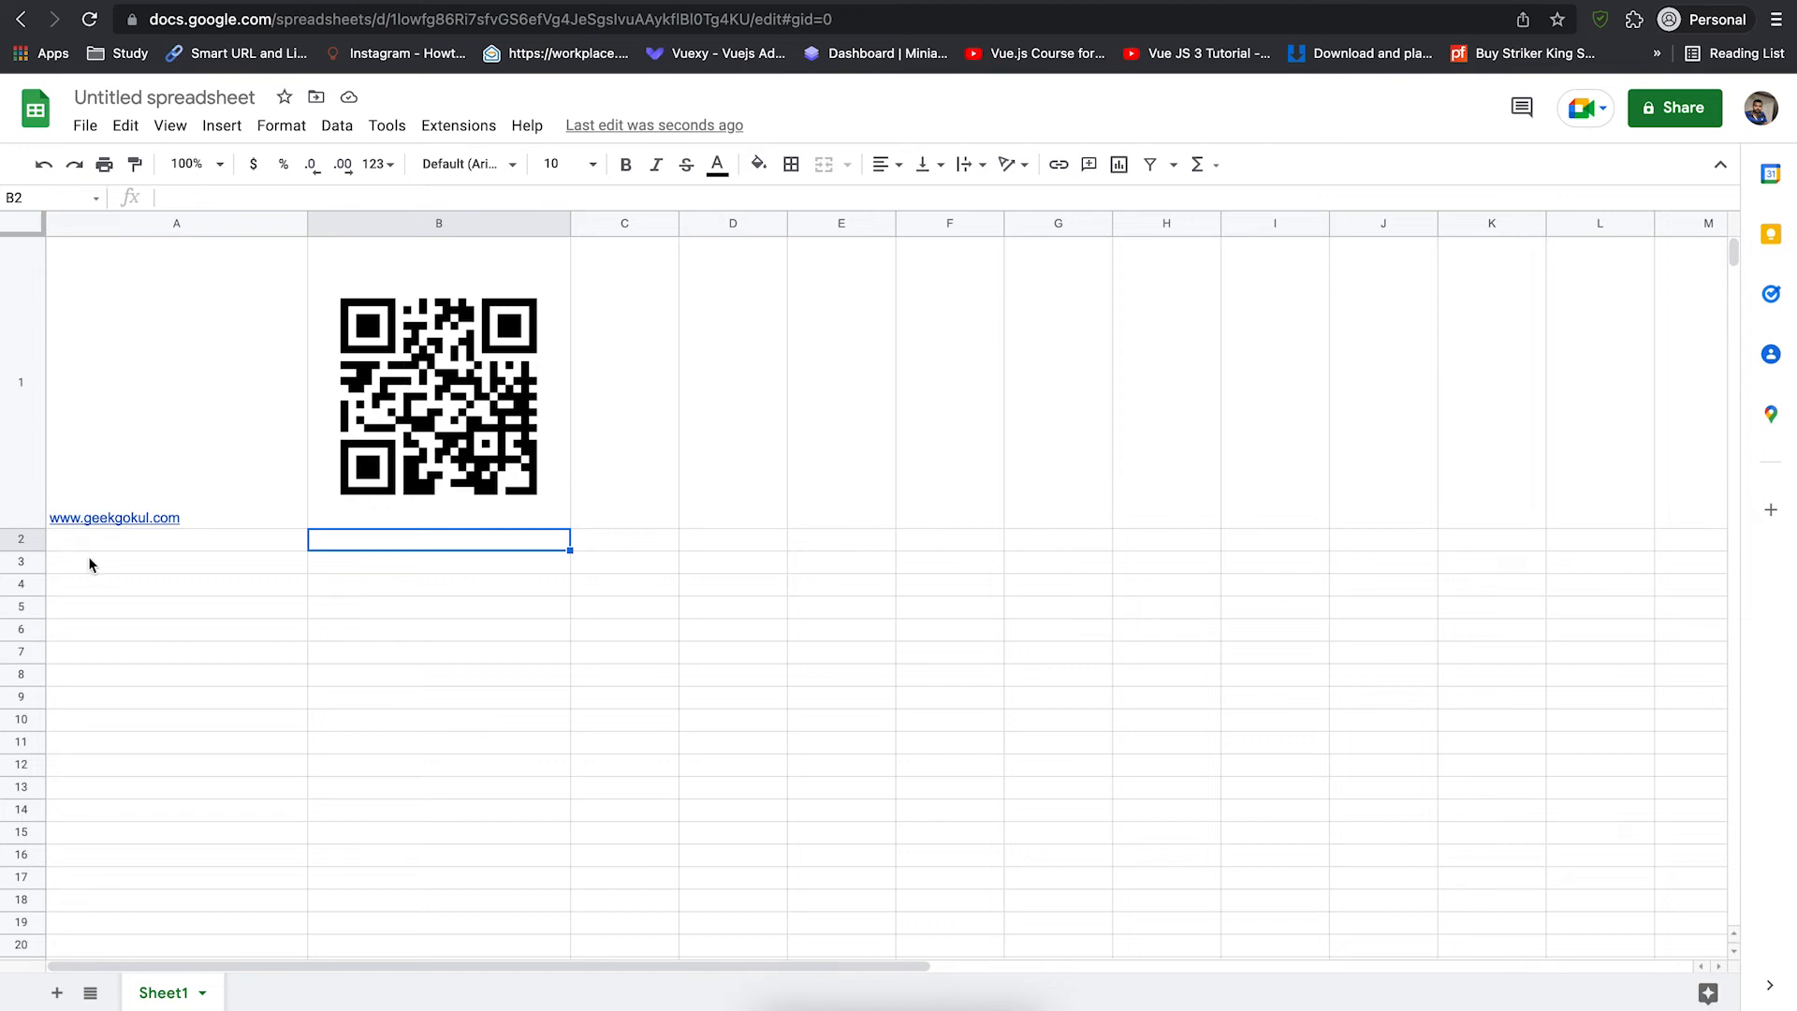
{"action": "left_click_drag", "start_coordinate": [22, 551], "coordinate": [23, 723]}
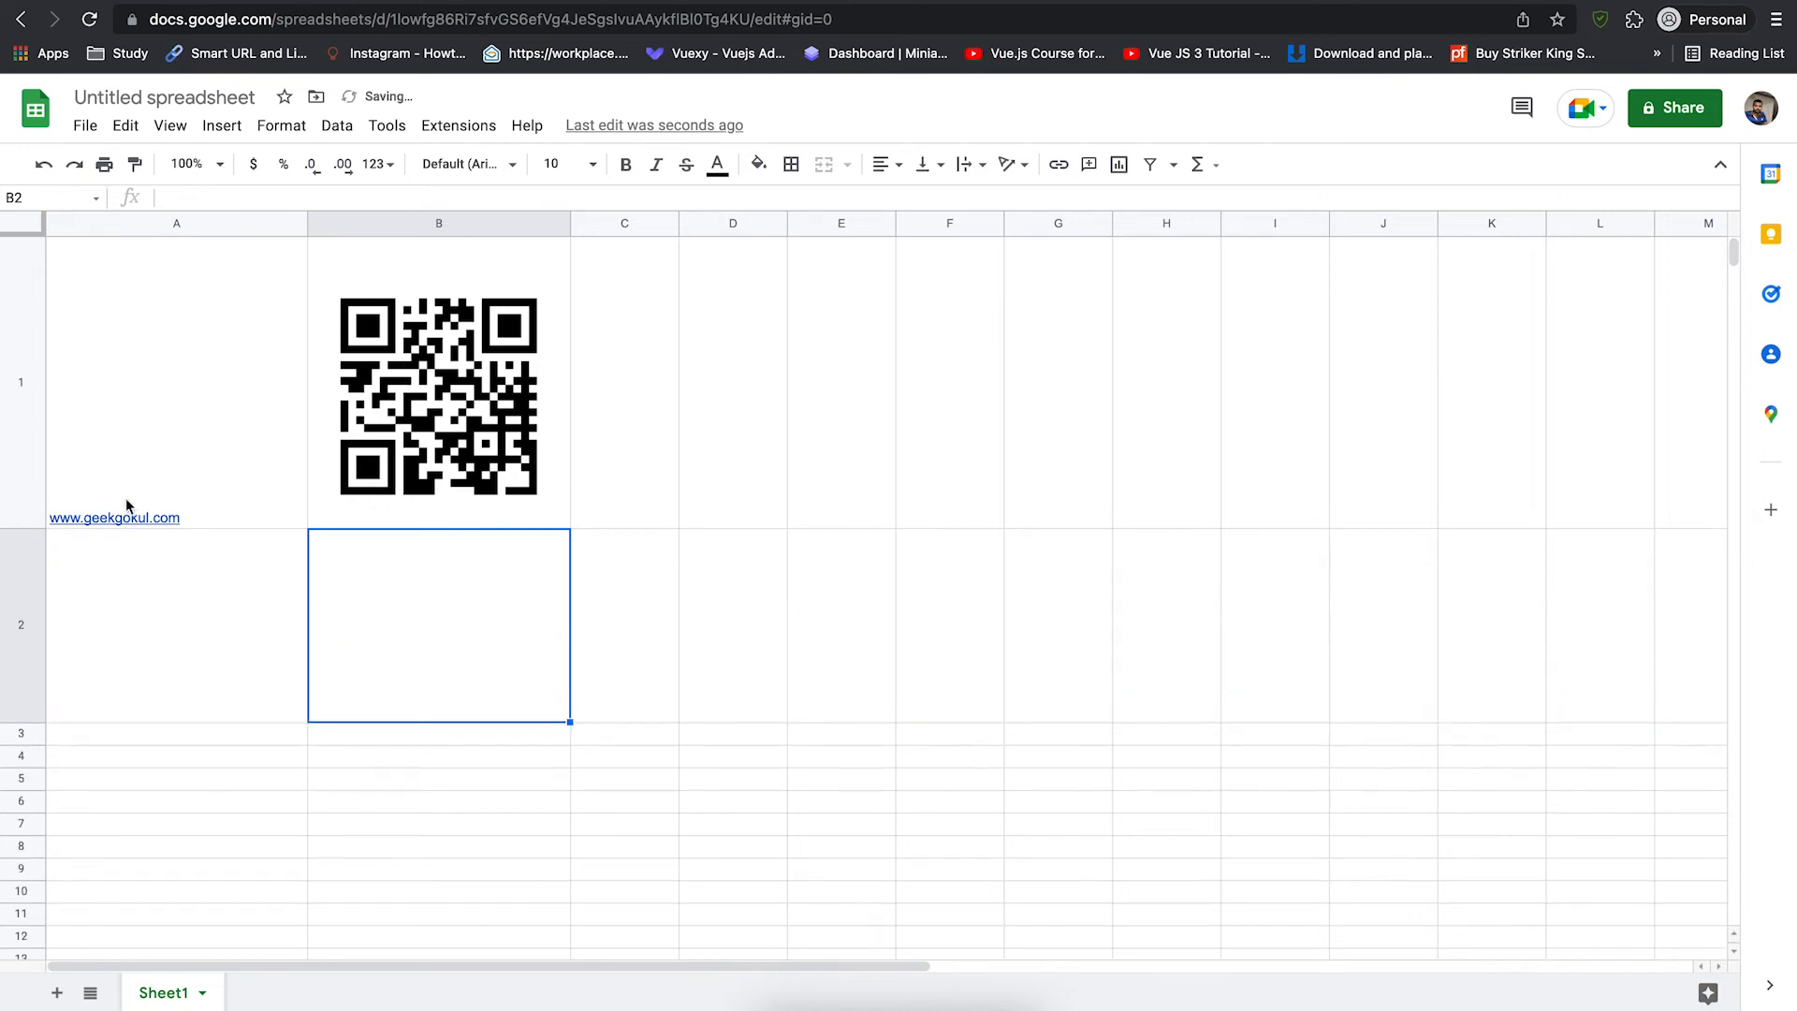
{"action": "left_click", "coordinate": [124, 613]}
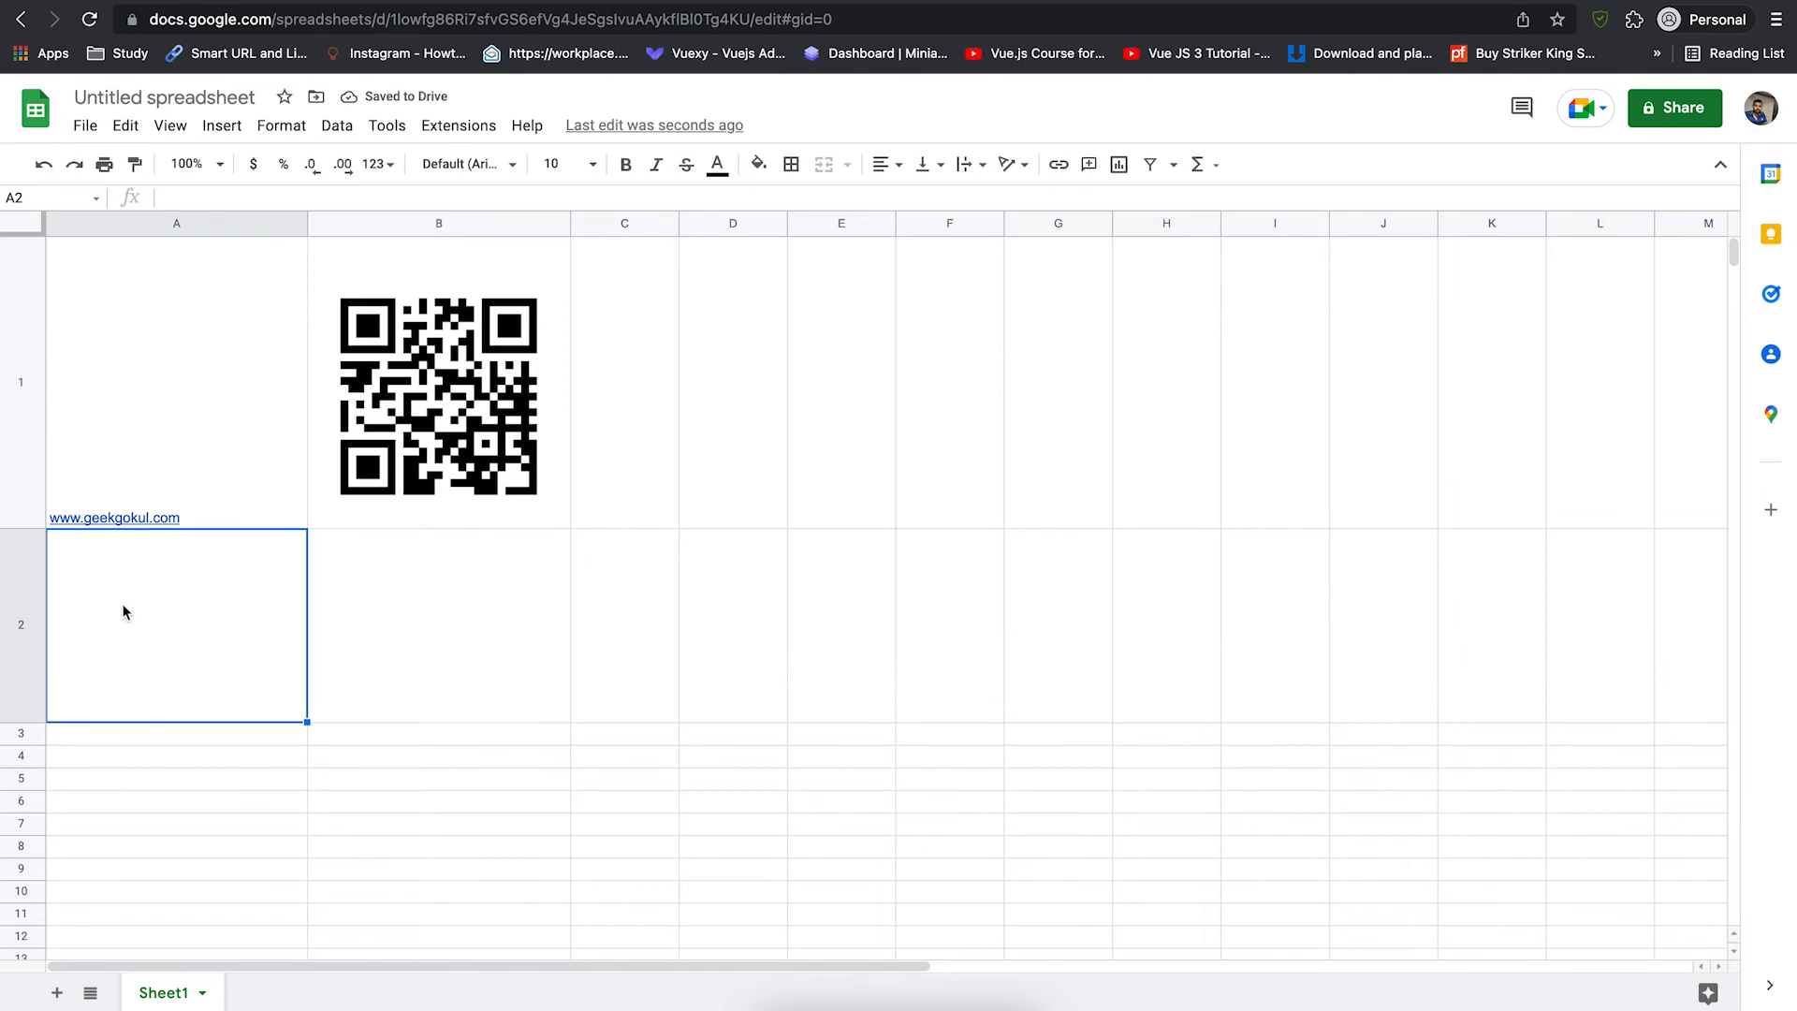
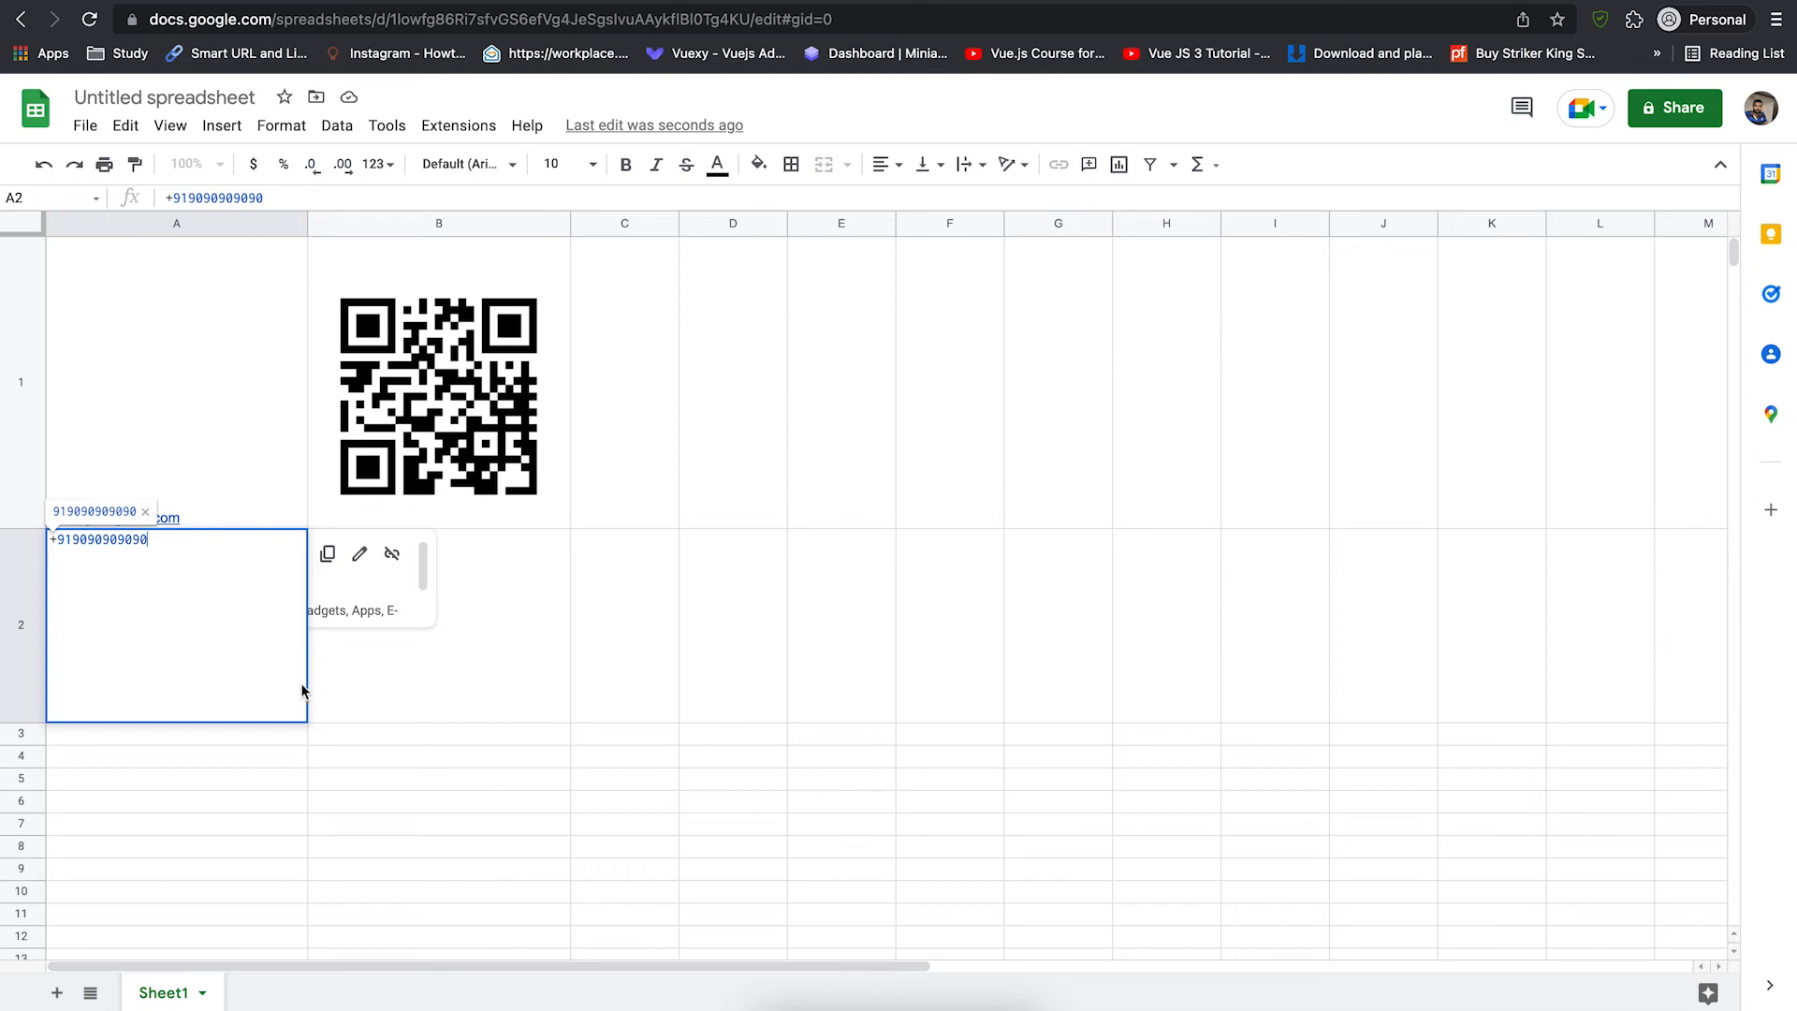
{"action": "left_click", "coordinate": [469, 629]}
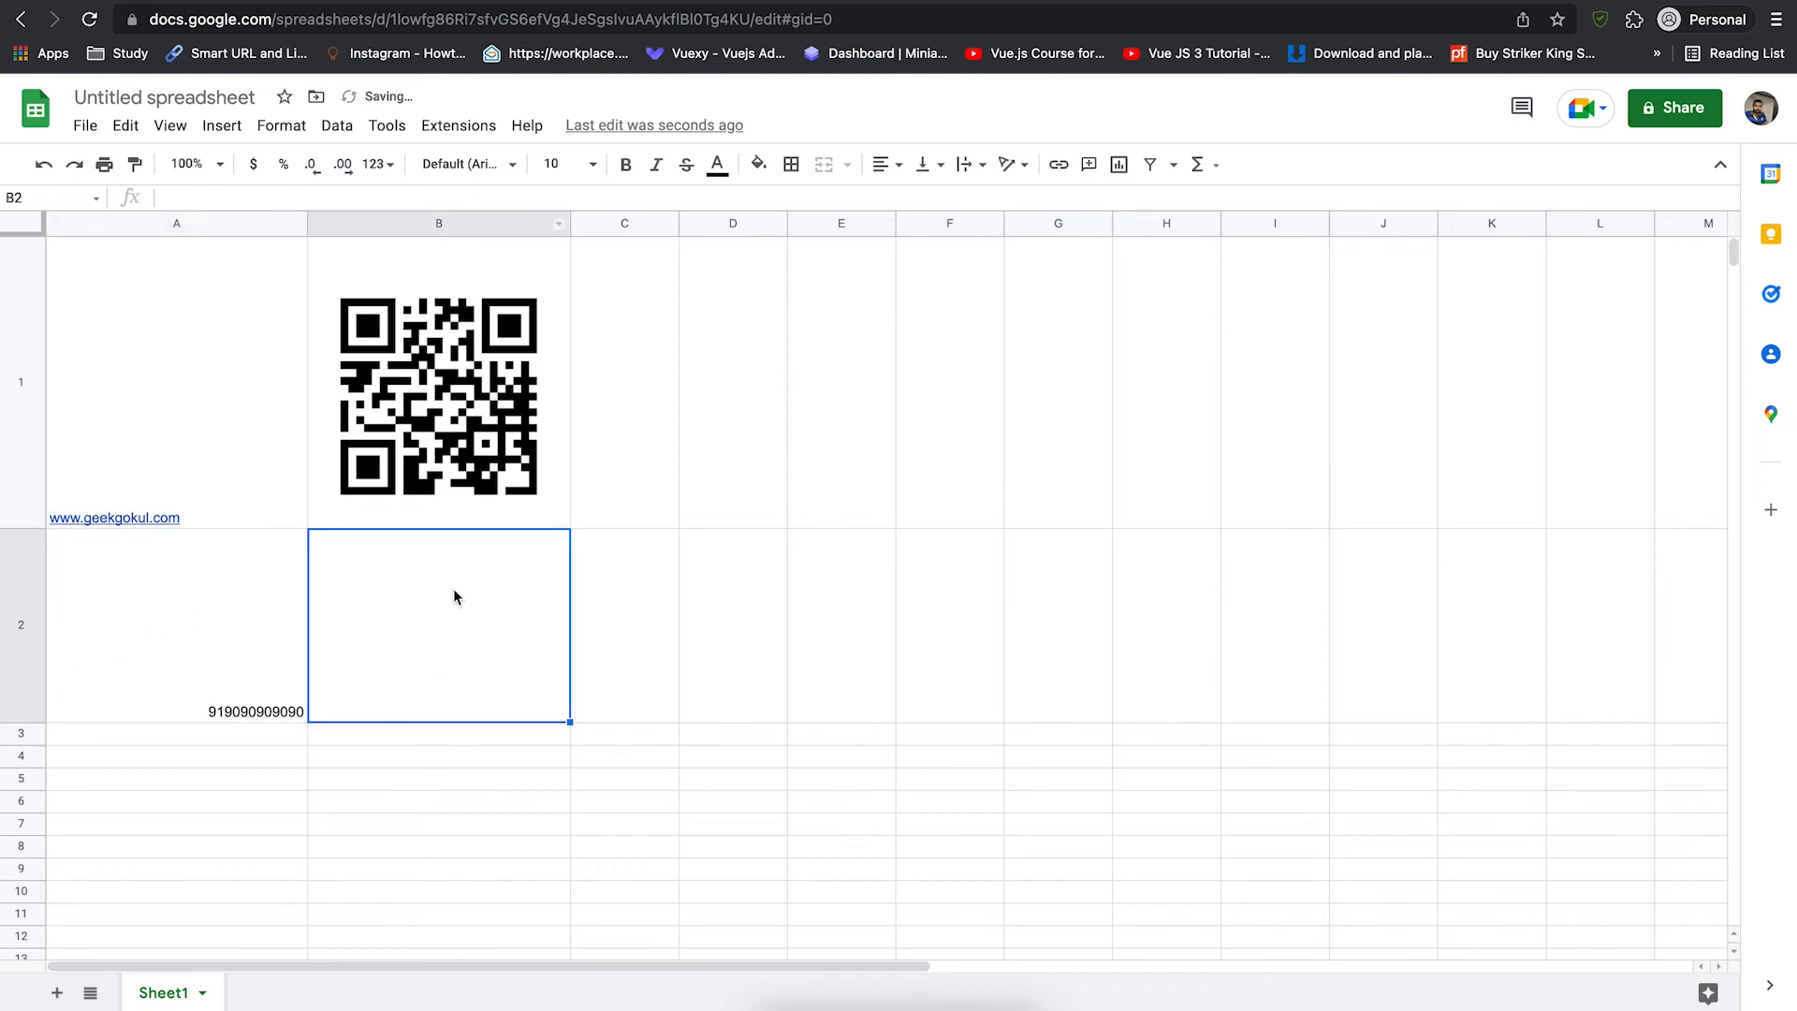
- Paste the QR-code formula into B2 with its ENCODEURL reference changed to A2
{"action": "left_click", "coordinate": [390, 198]}
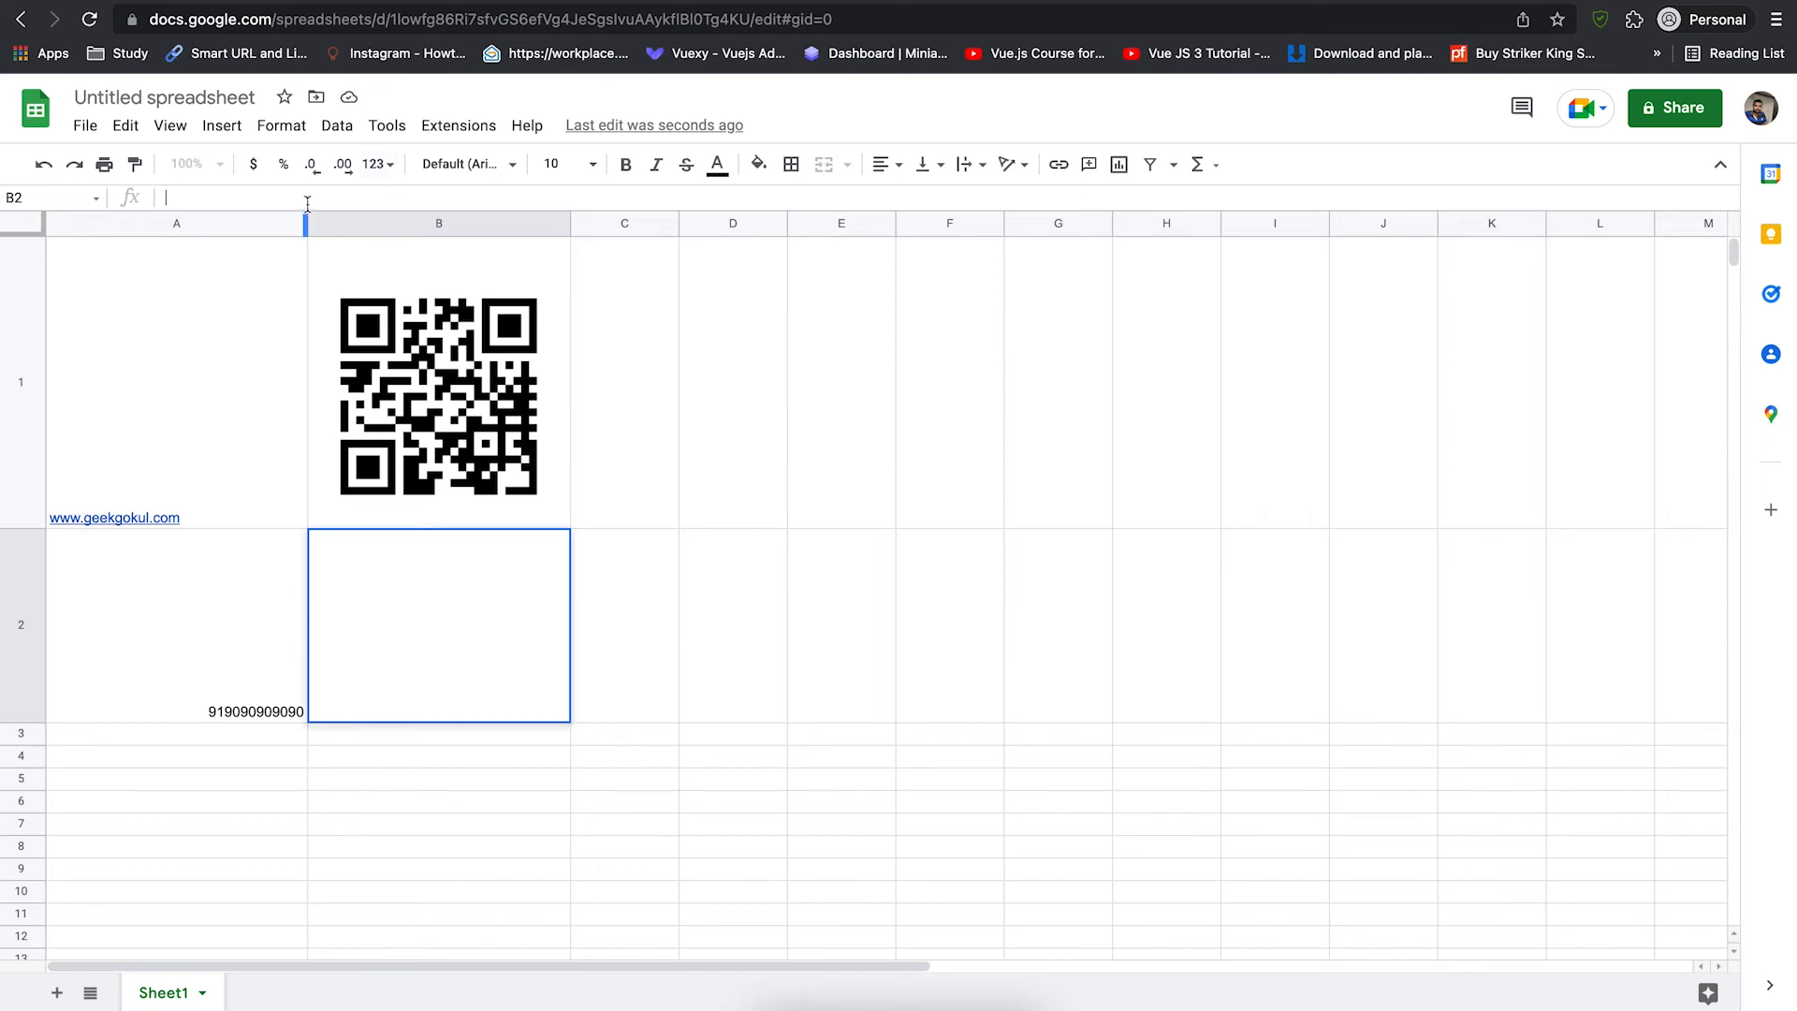
{"action": "key", "text": "super+v"}
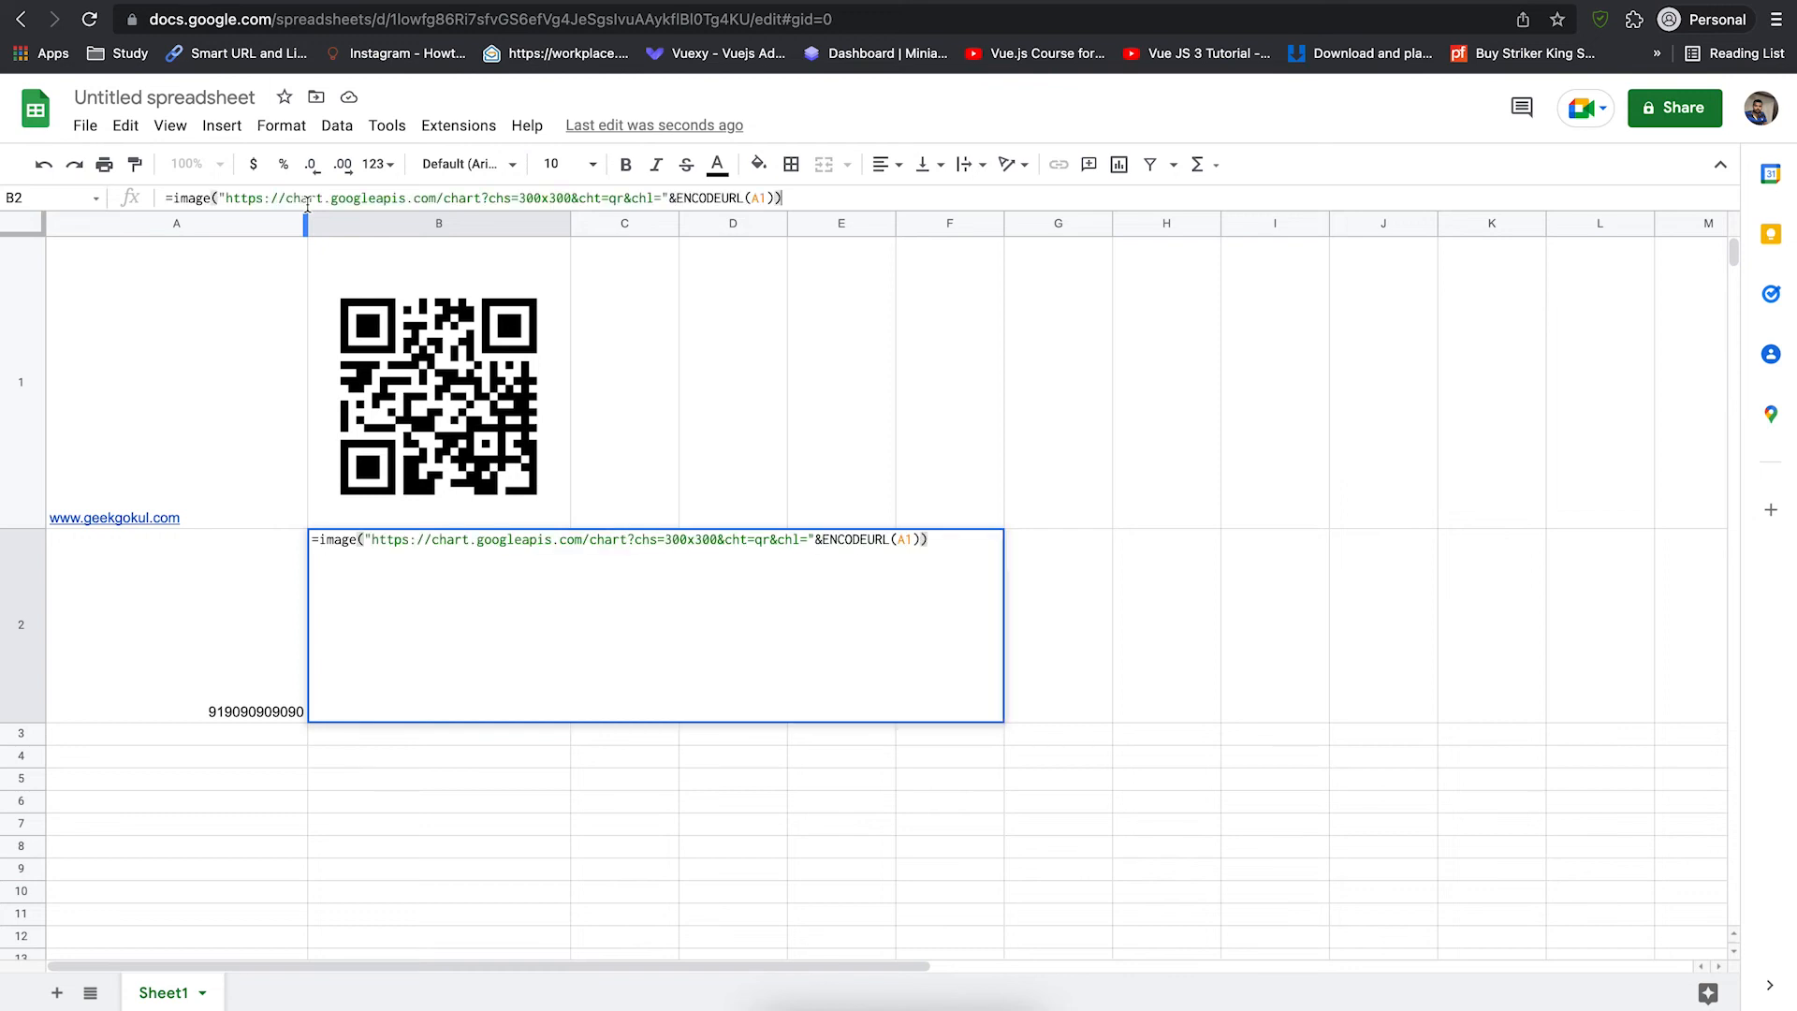
{"action": "key", "text": "Left"}
{"action": "key", "text": "Left"}
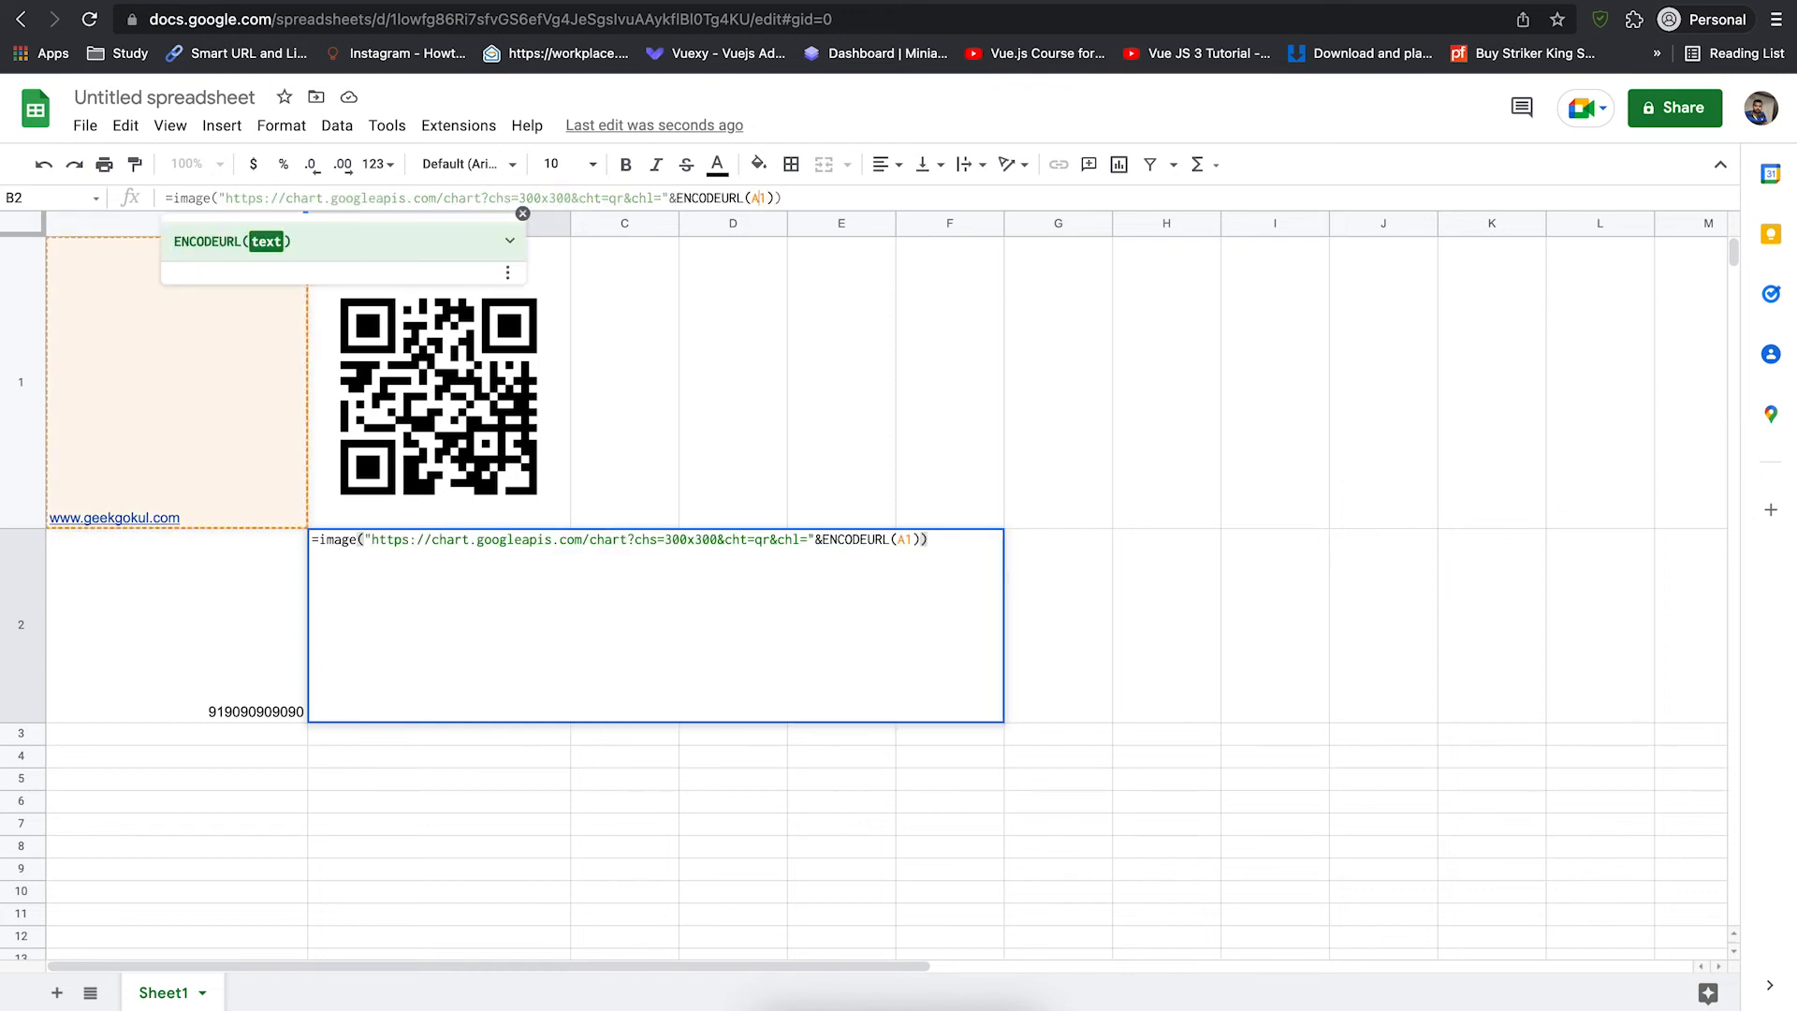
{"action": "key", "text": "BackSpace"}
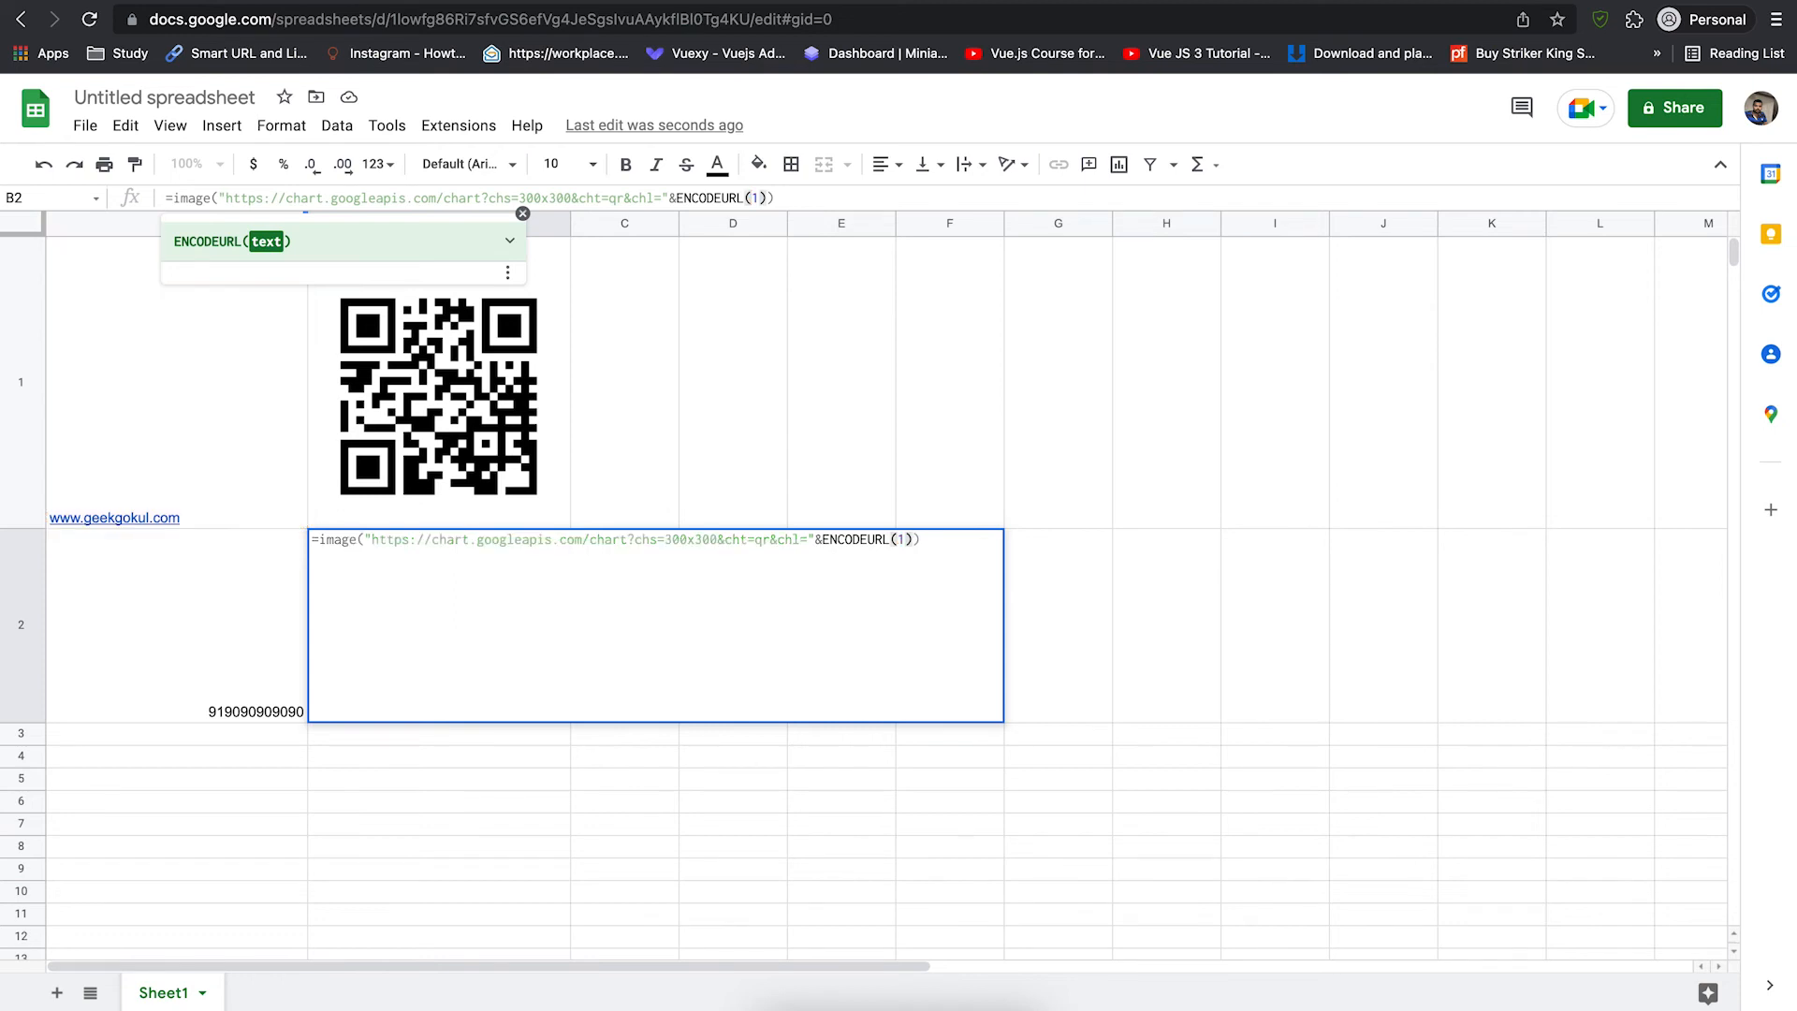
{"action": "key", "text": "Delete"}
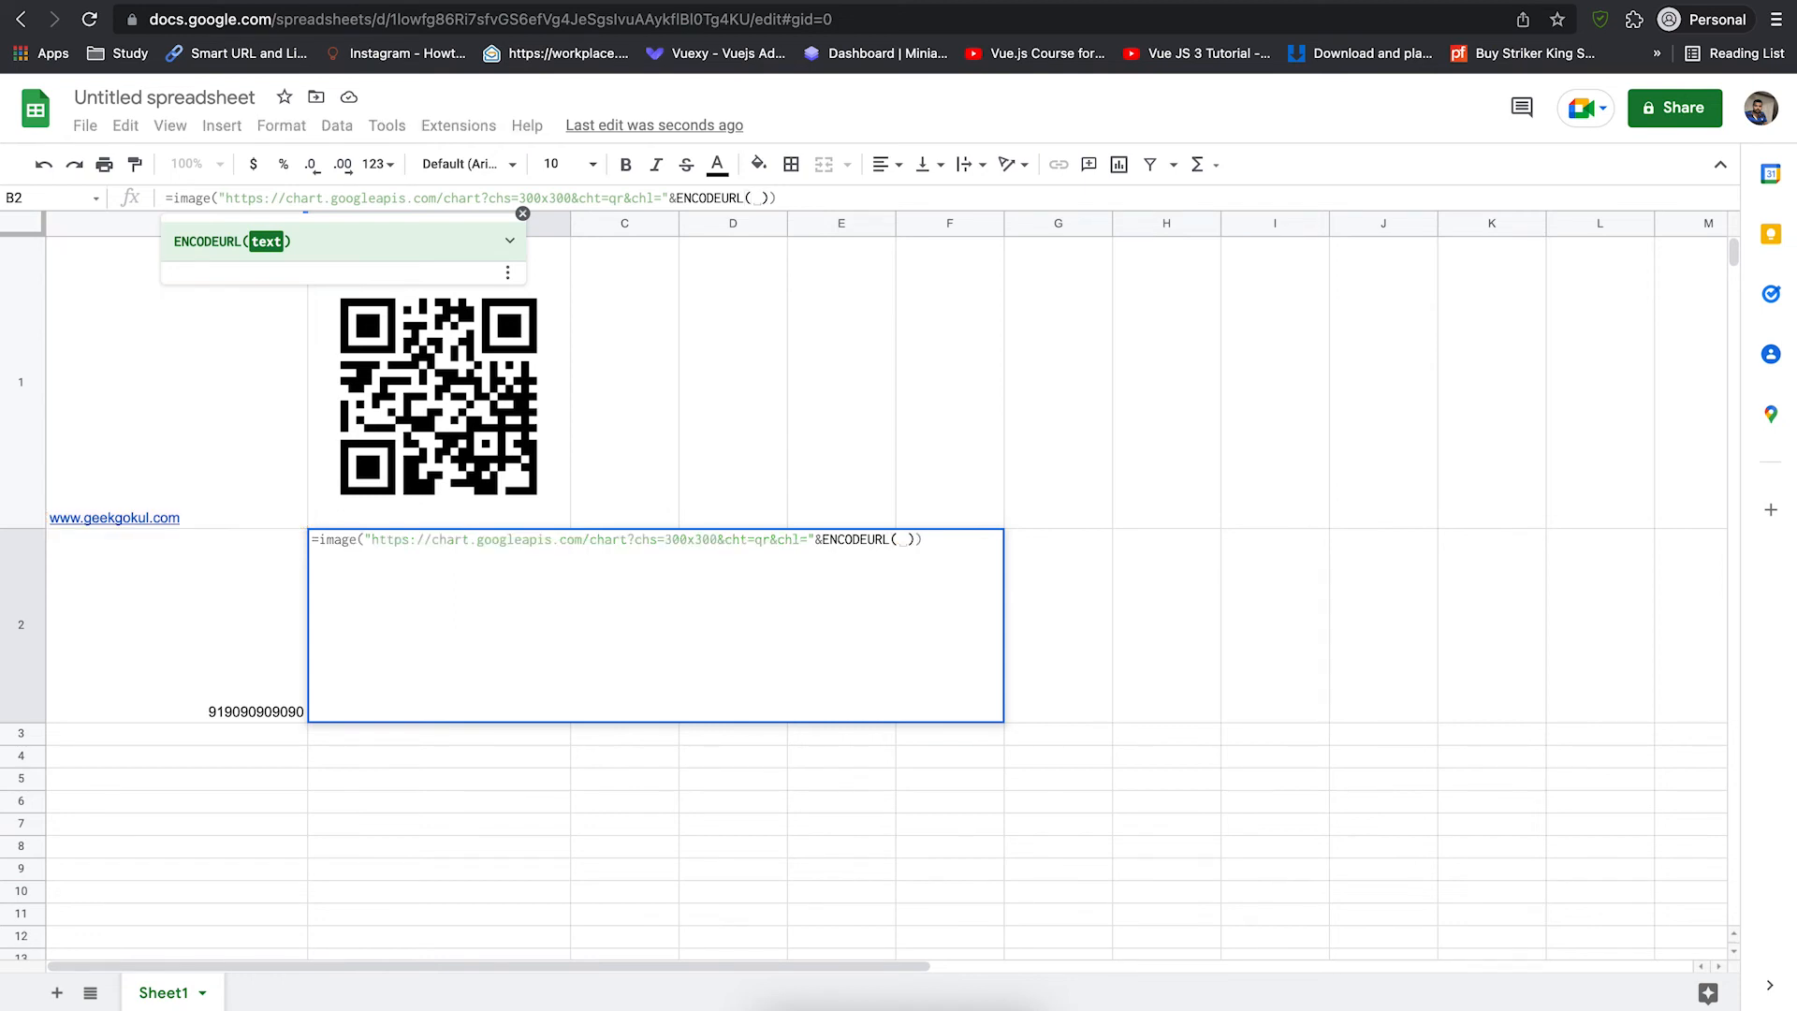
{"action": "type", "text": "A"}
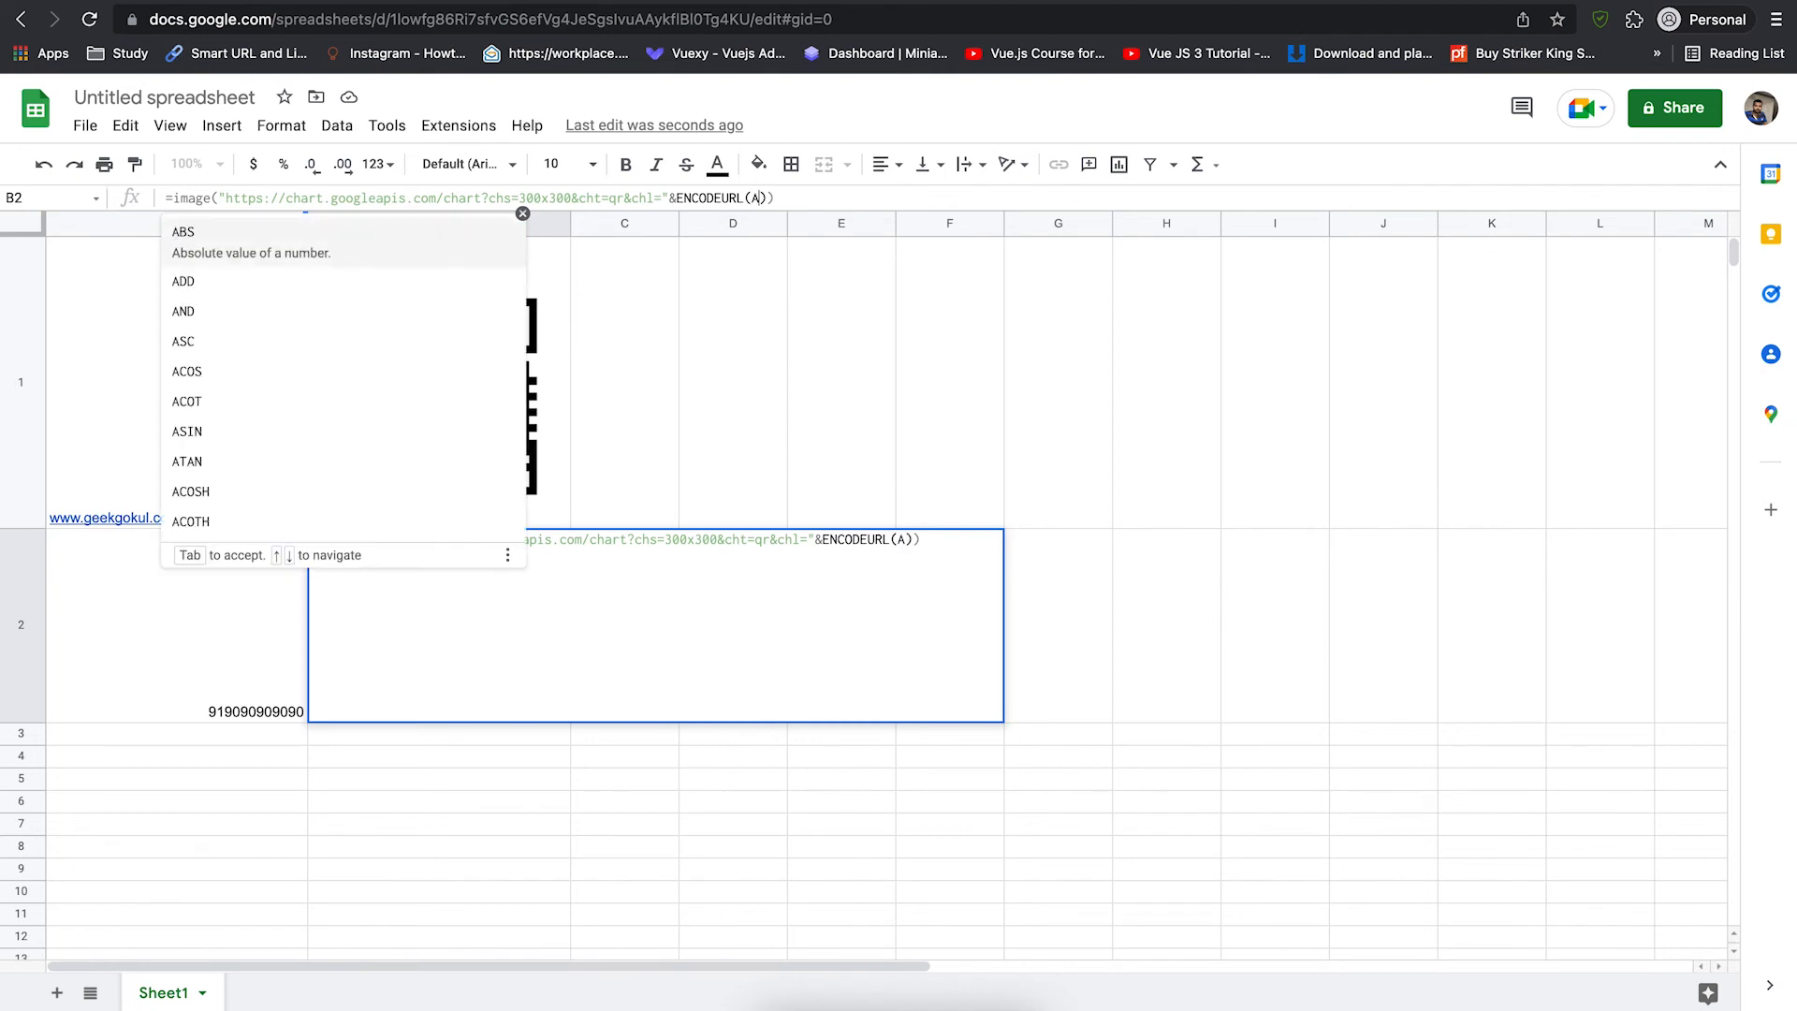
{"action": "type", "text": "2"}
{"action": "key", "text": "BackSpace"}
{"action": "type", "text": "2"}
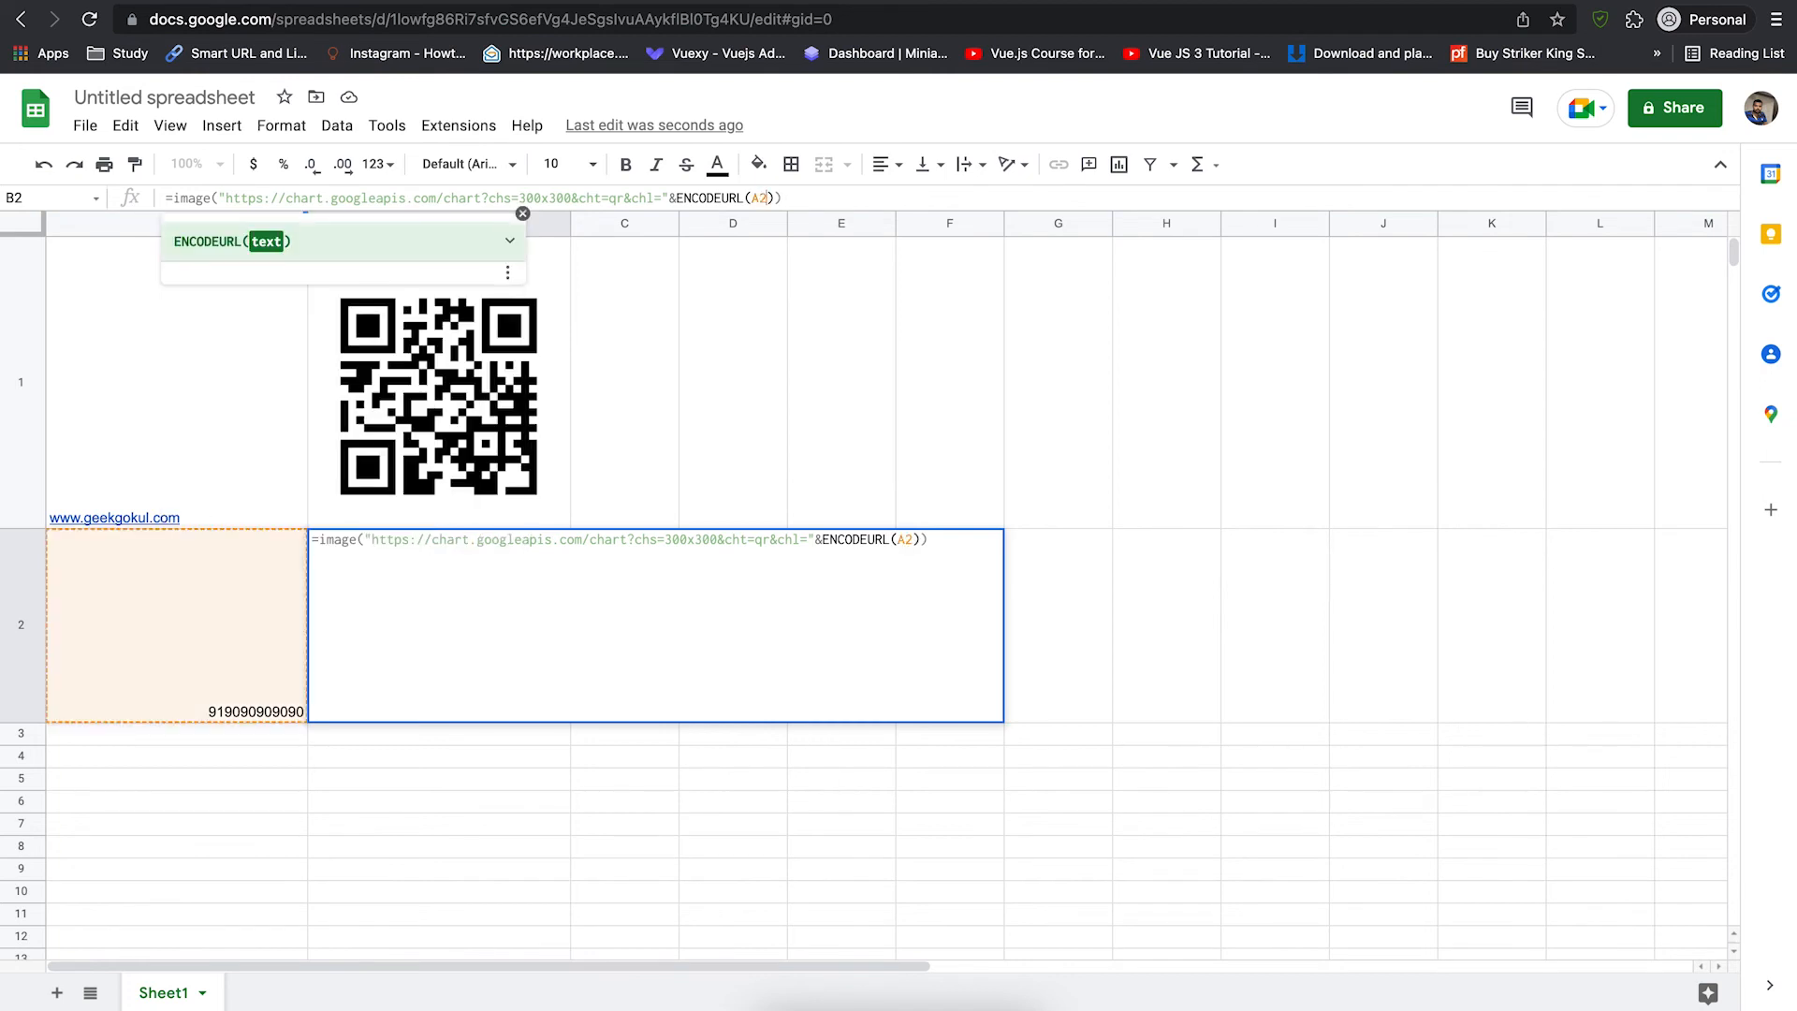
{"action": "key", "text": "Right"}
{"action": "key", "text": "Right"}
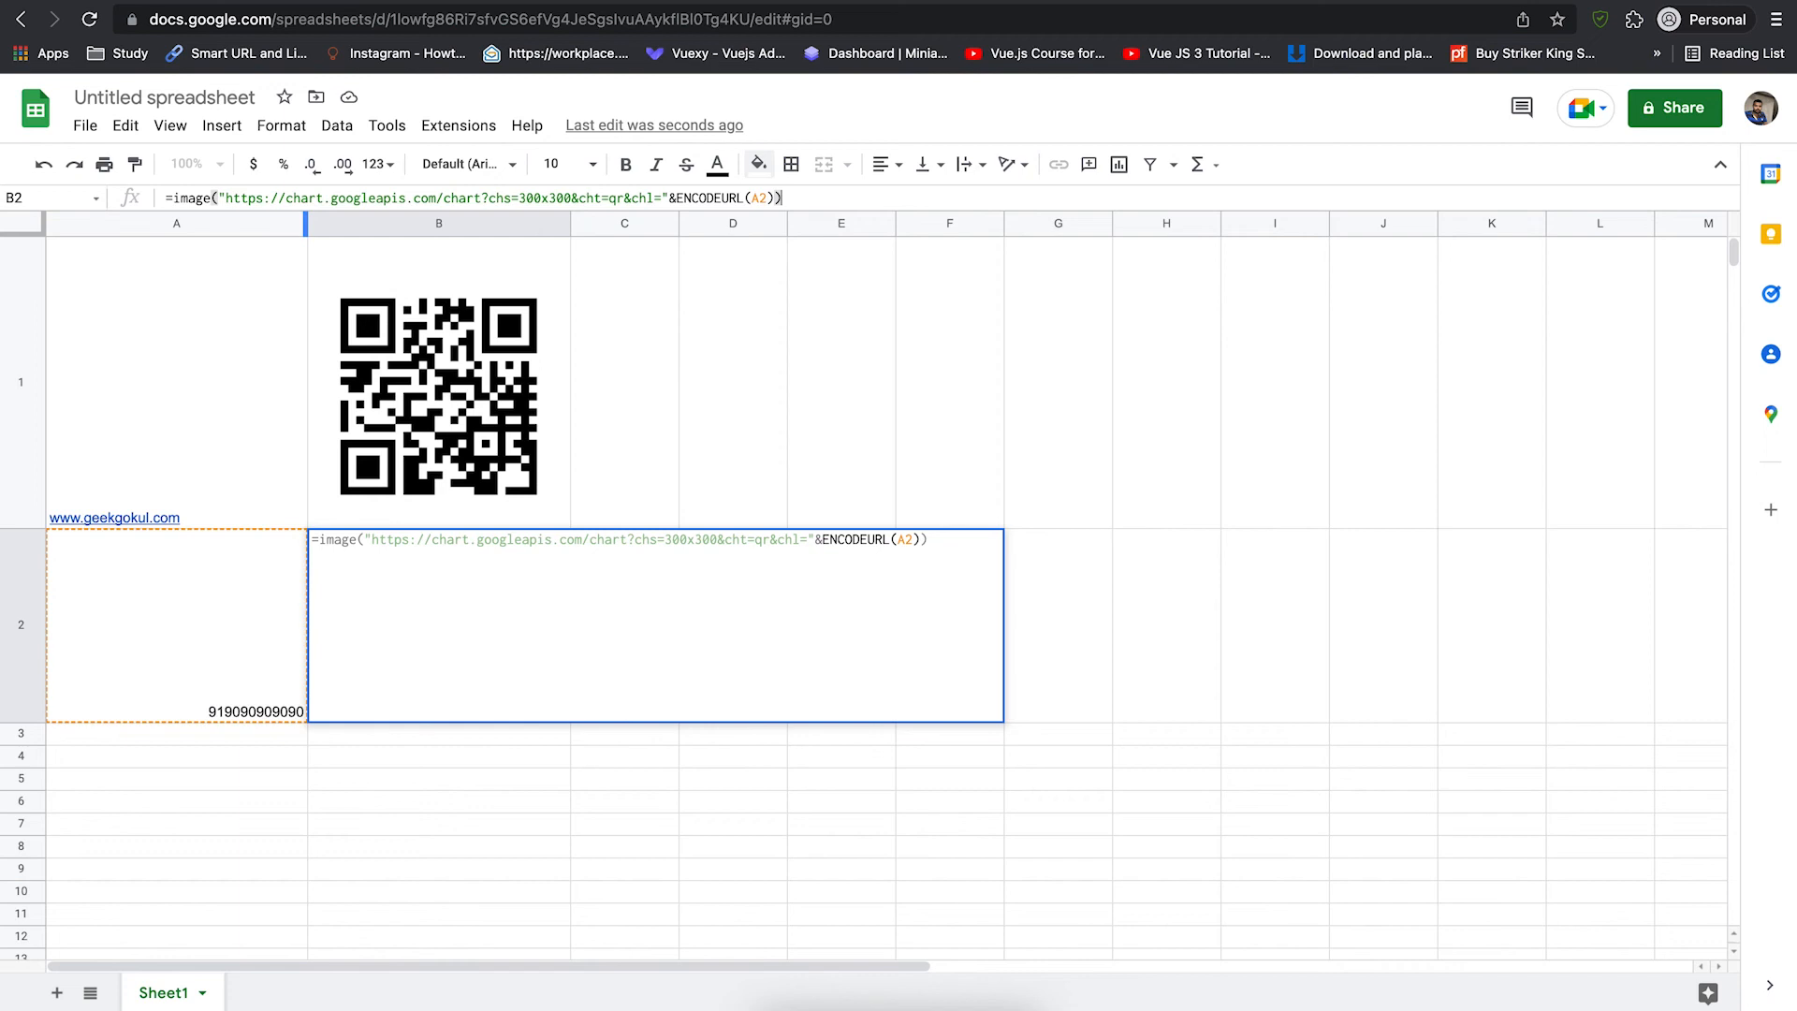
{"action": "key", "text": "Return"}
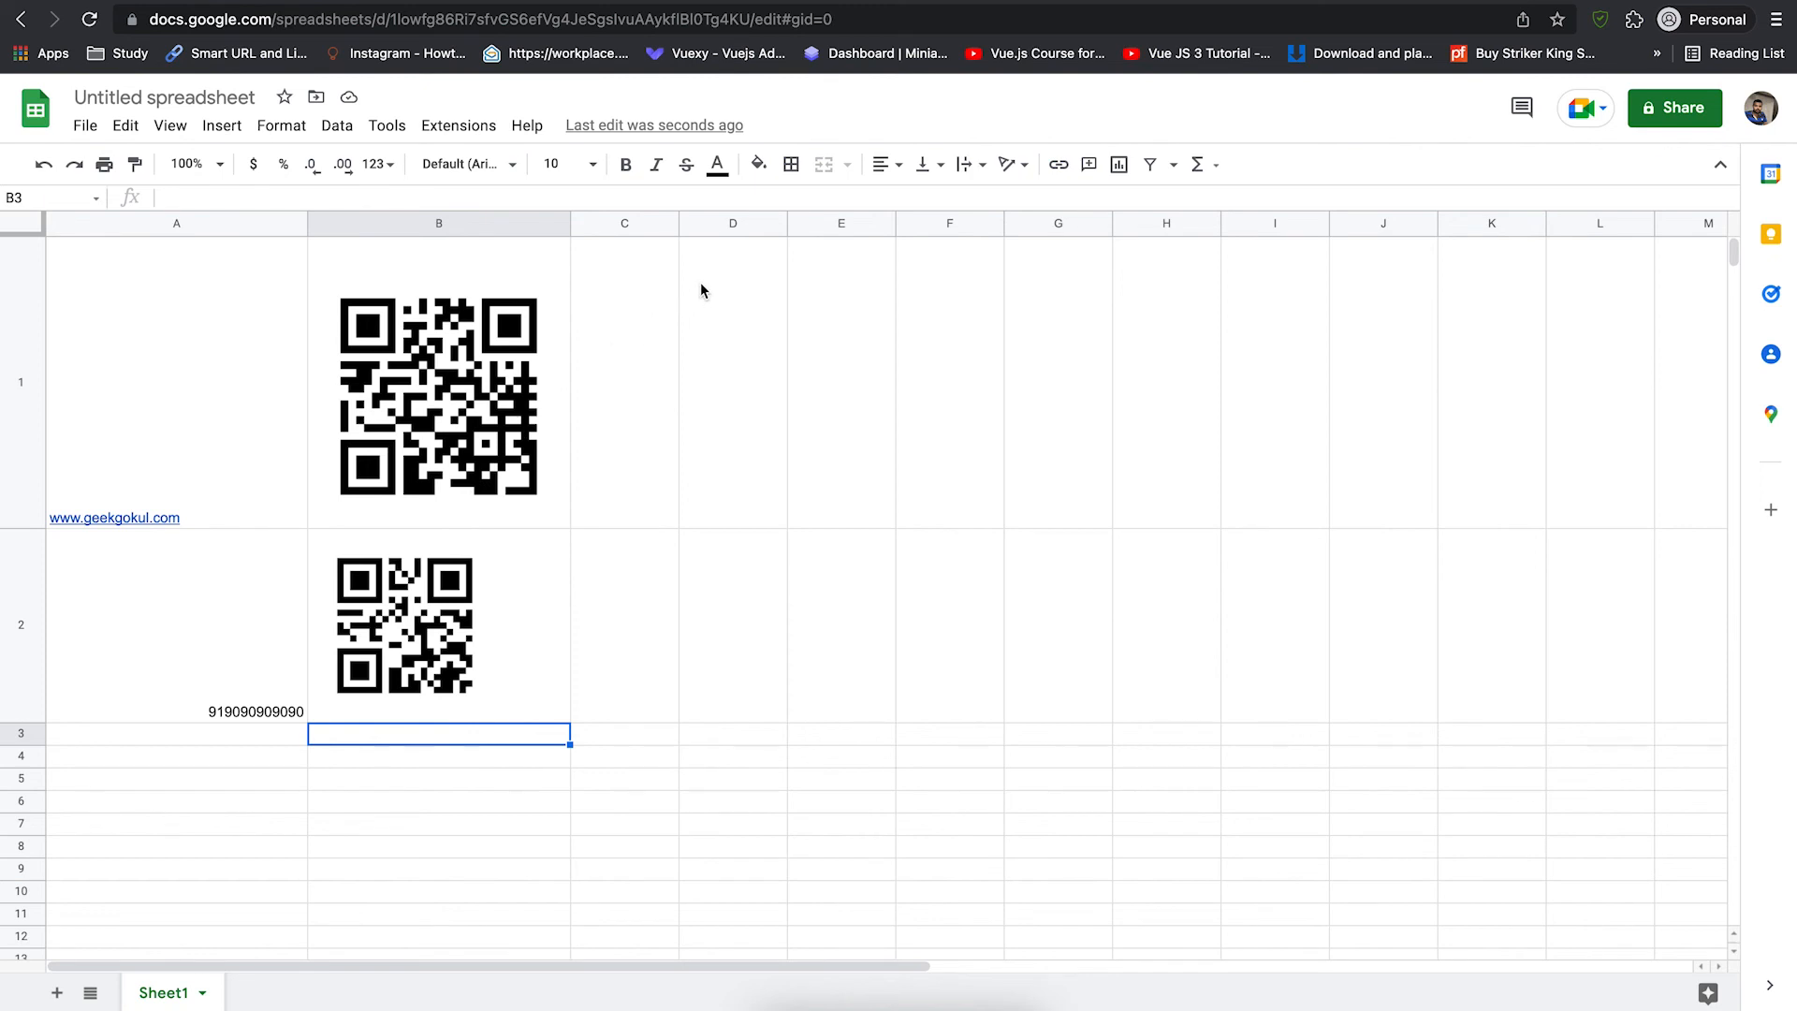
{"action": "left_click", "coordinate": [501, 0]}
{"action": "left_click", "coordinate": [682, 599]}
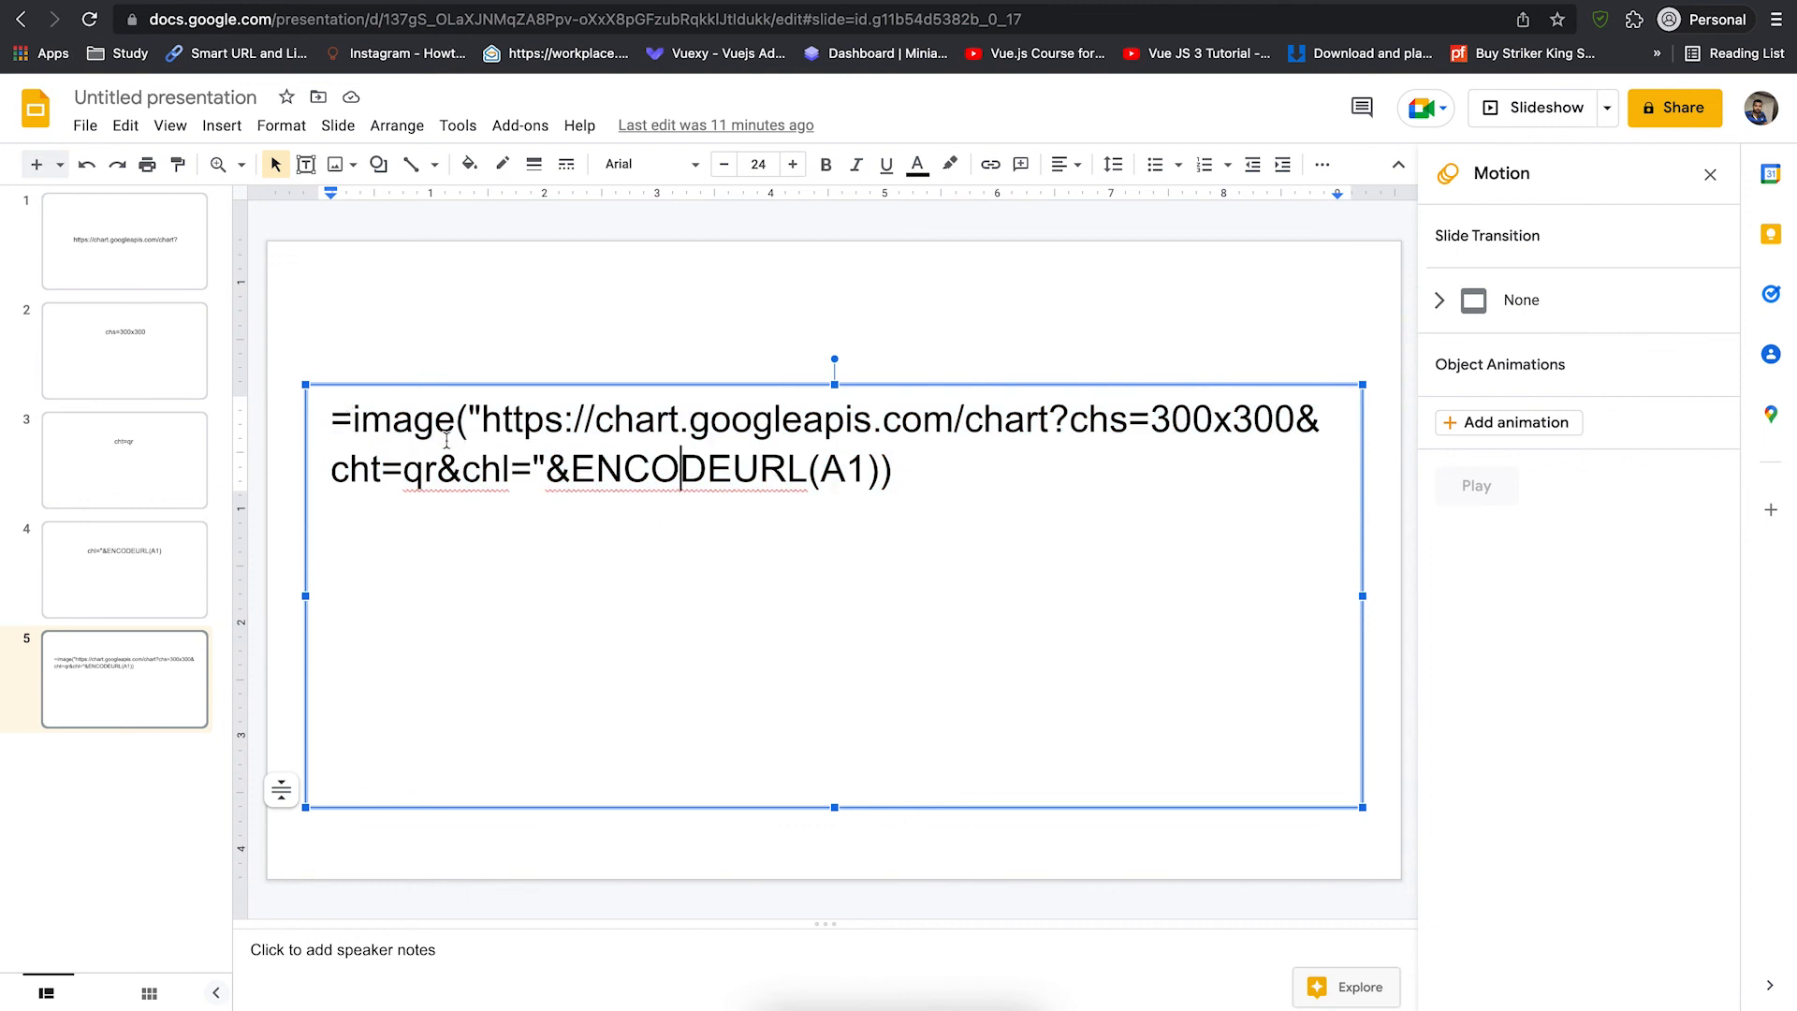
{"action": "left_click", "coordinate": [852, 484]}
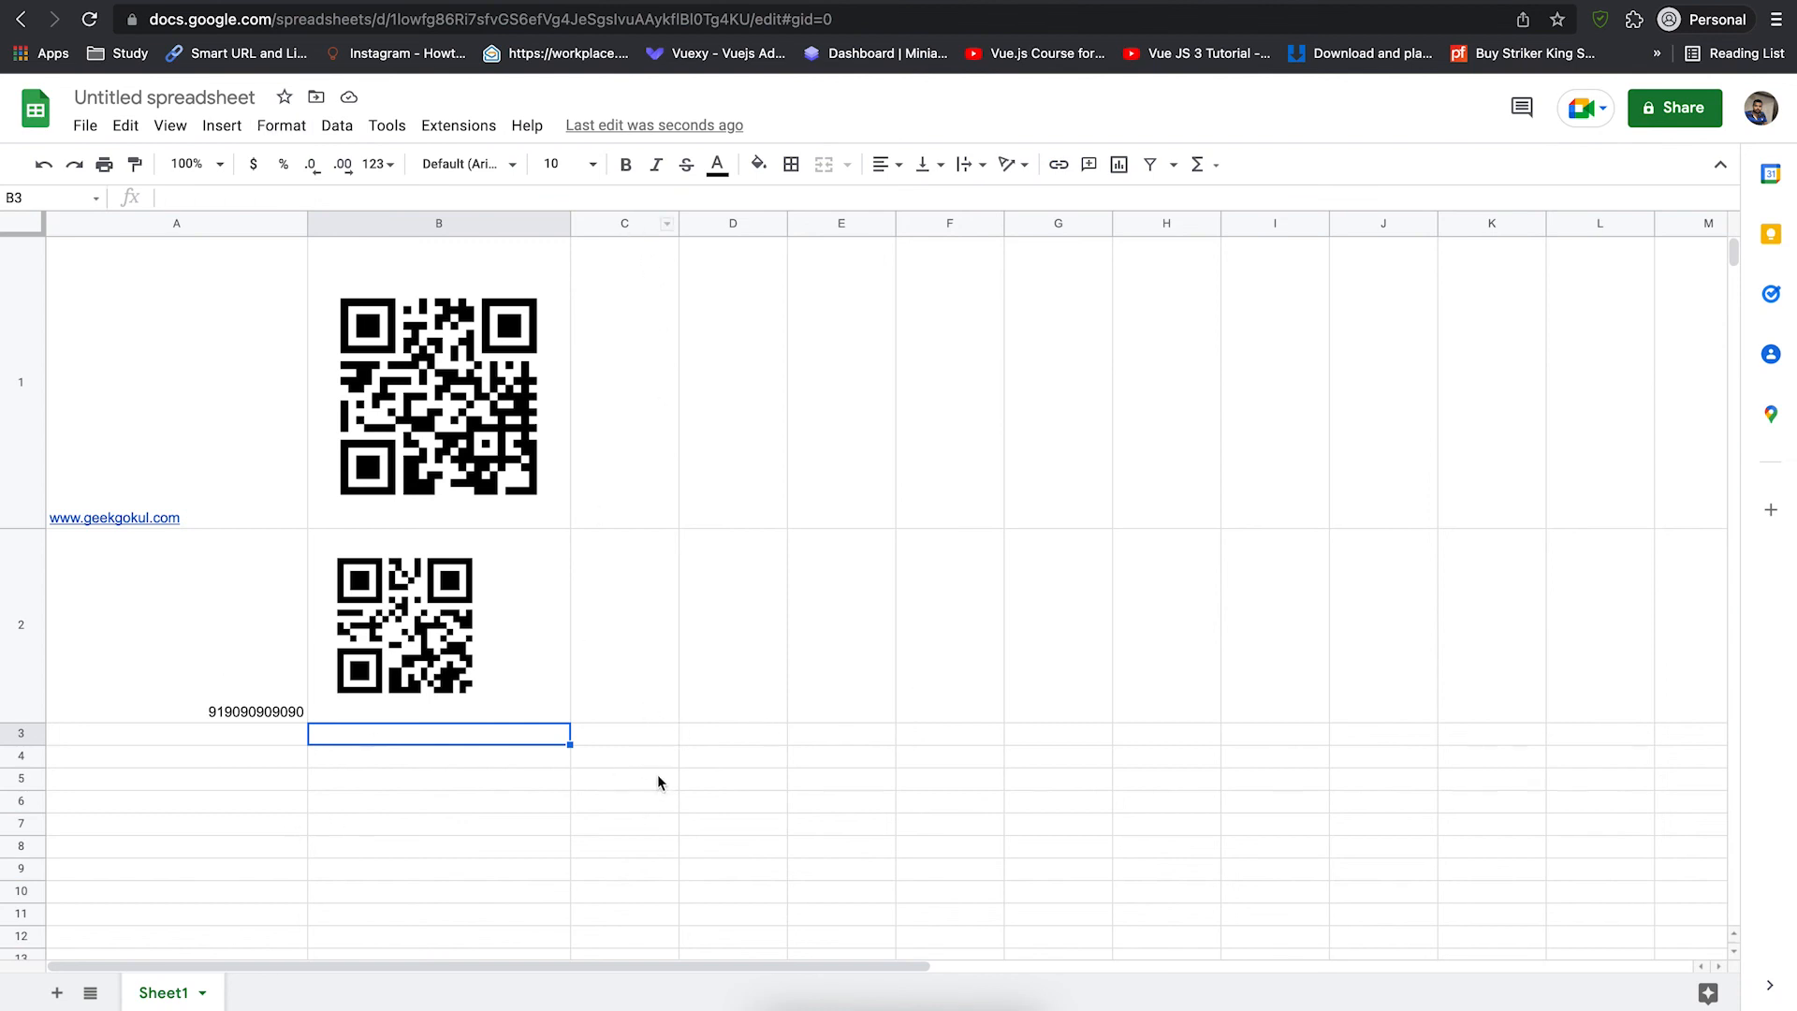
- Make row 4 taller, widen column C, and enter 123456789 in C4
{"action": "left_click", "coordinate": [633, 767]}
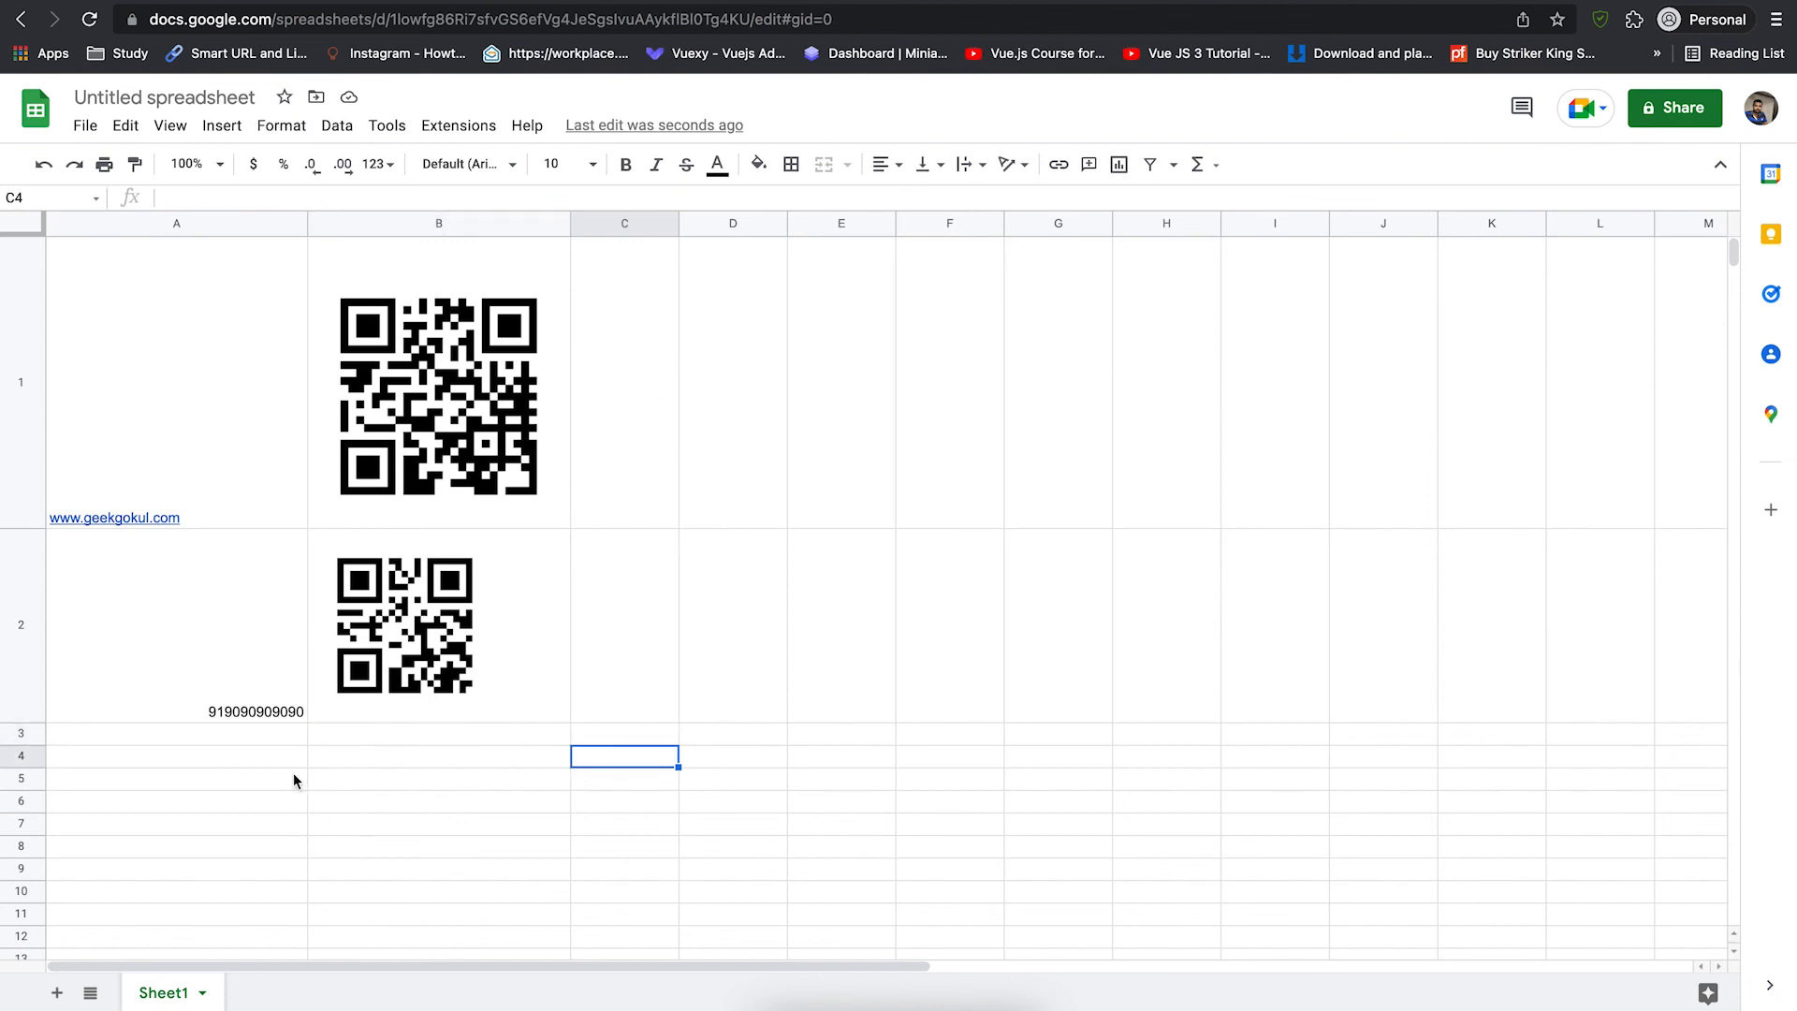
{"action": "left_click_drag", "start_coordinate": [28, 767], "coordinate": [28, 900]}
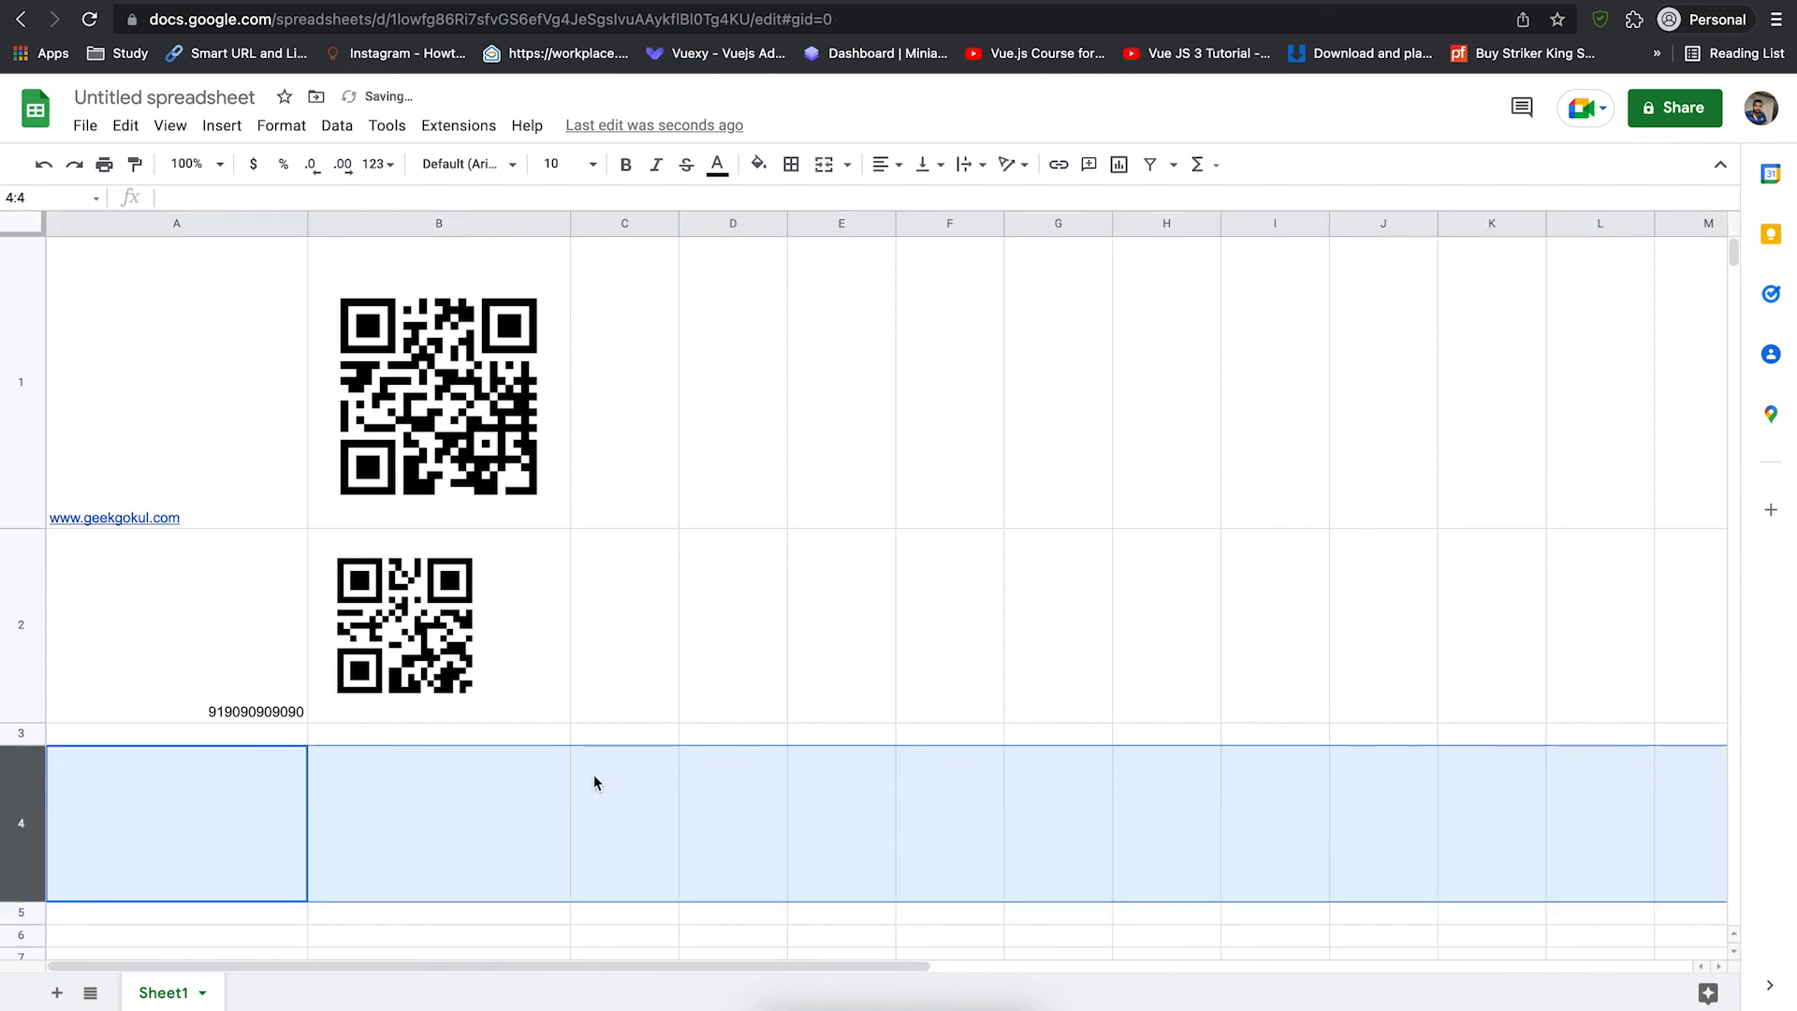
{"action": "left_click_drag", "start_coordinate": [679, 223], "coordinate": [980, 225]}
{"action": "double_click", "coordinate": [623, 779]}
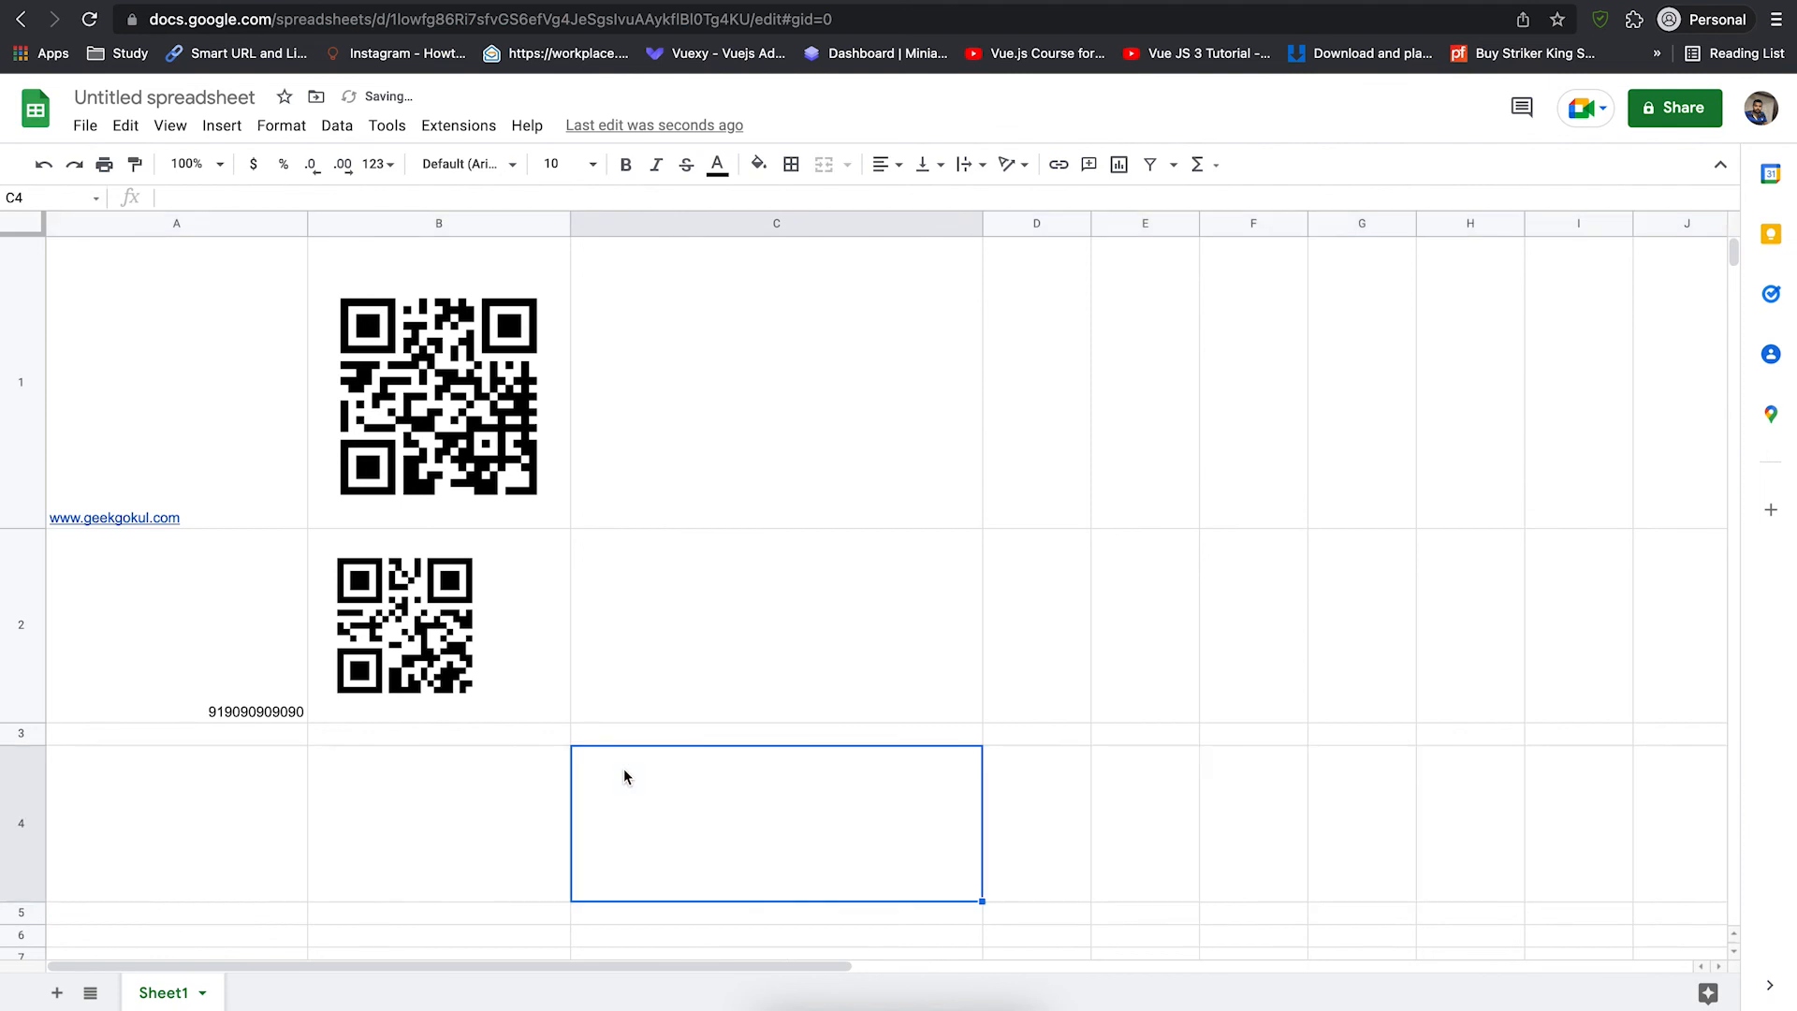
{"action": "type", "text": "1234"}
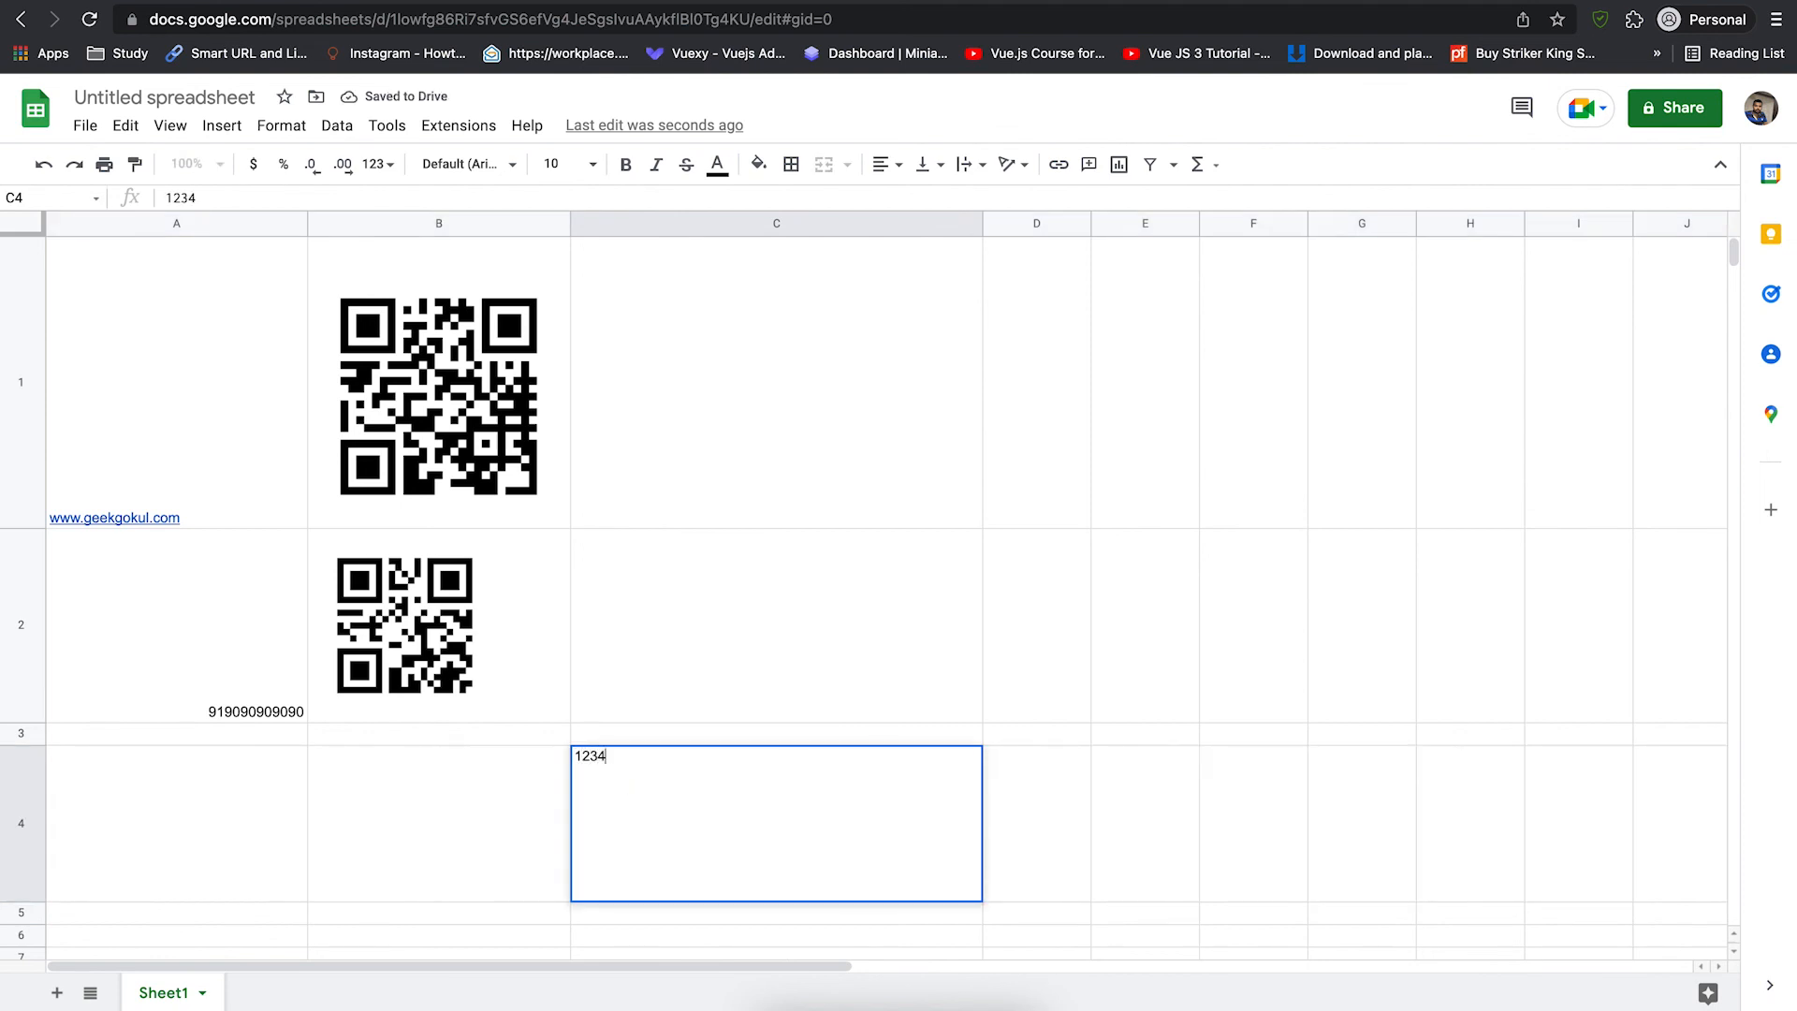
{"action": "type", "text": "56789"}
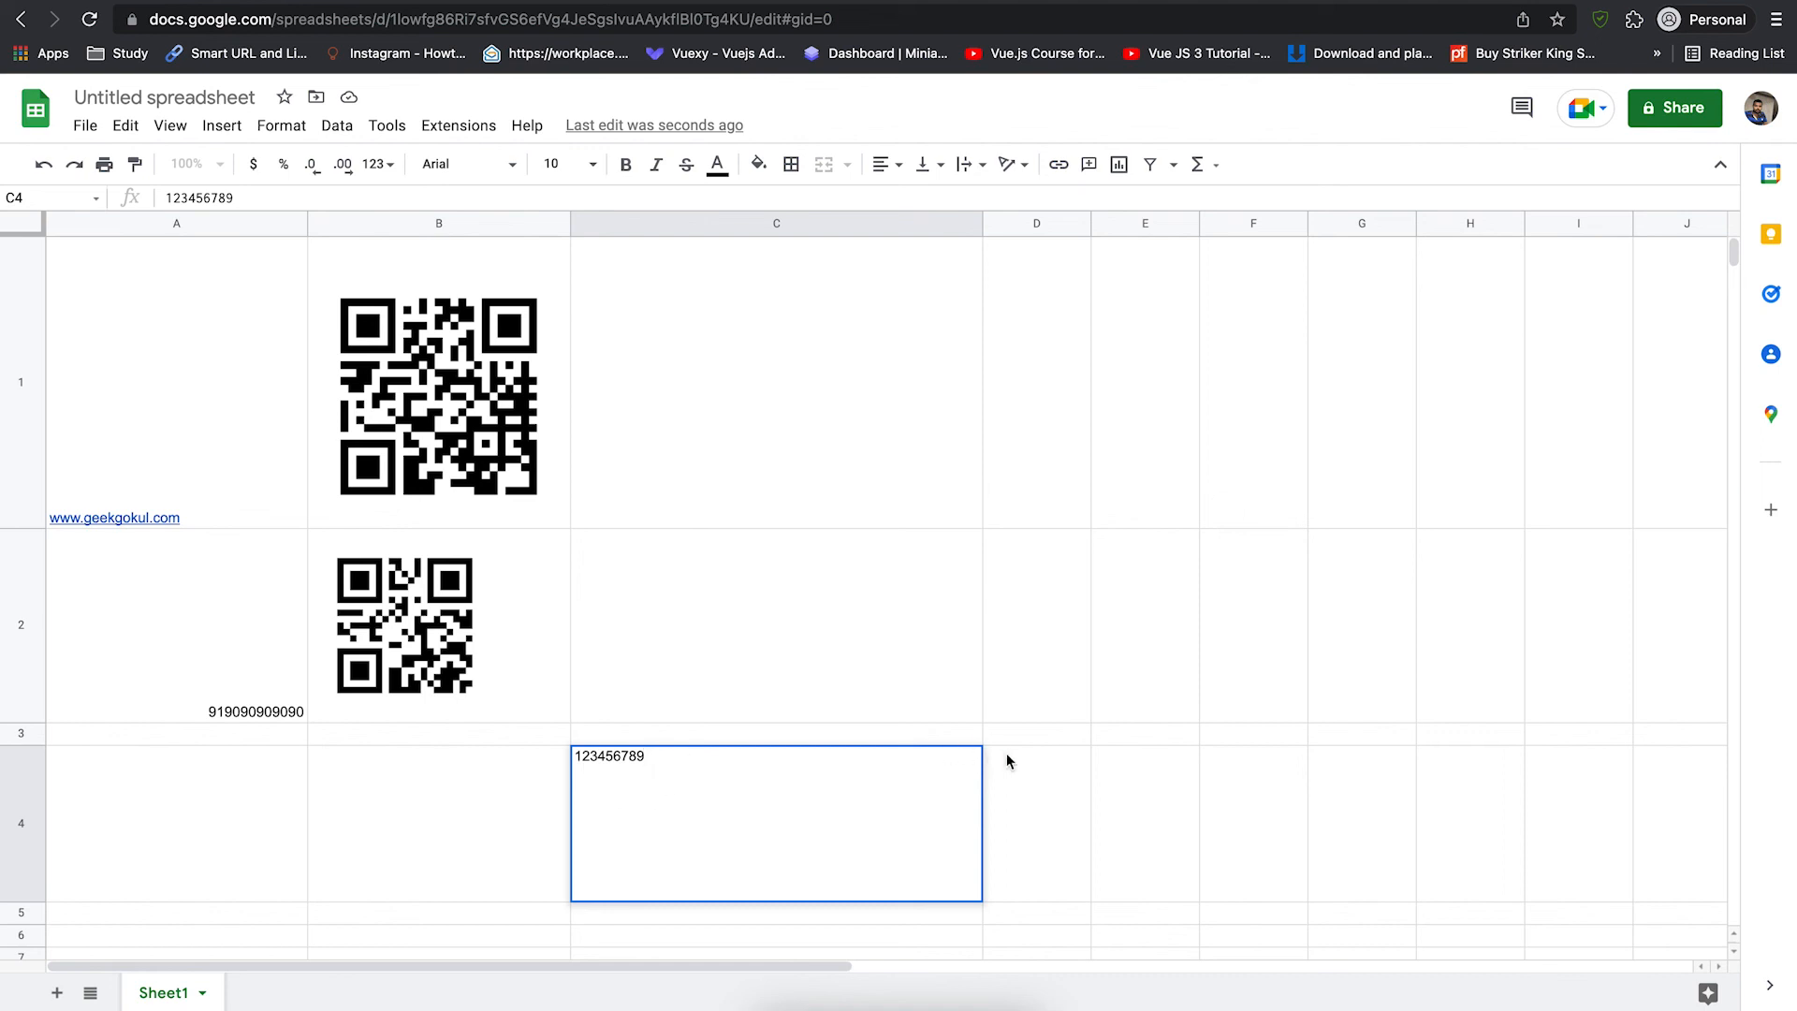
{"action": "left_click", "coordinate": [1021, 807]}
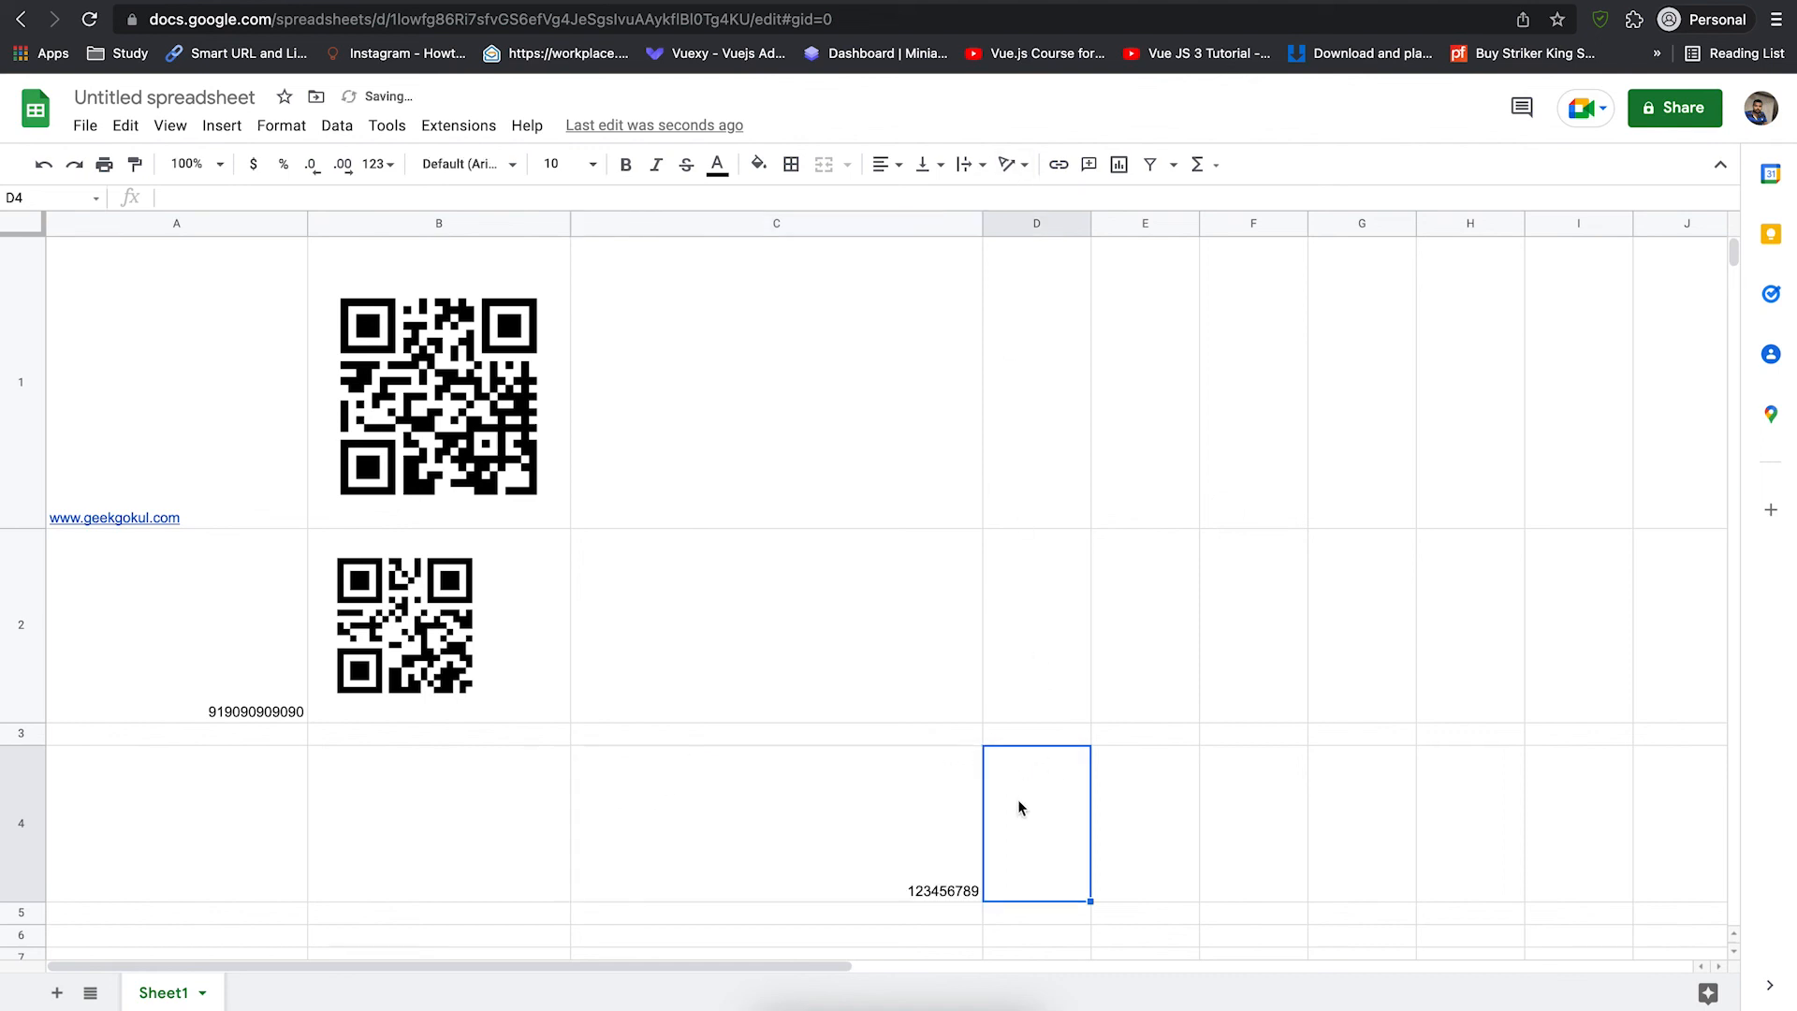
- Paste the QR-code formula into D4 with ENCODEURL referencing C4
{"action": "left_click", "coordinate": [472, 200]}
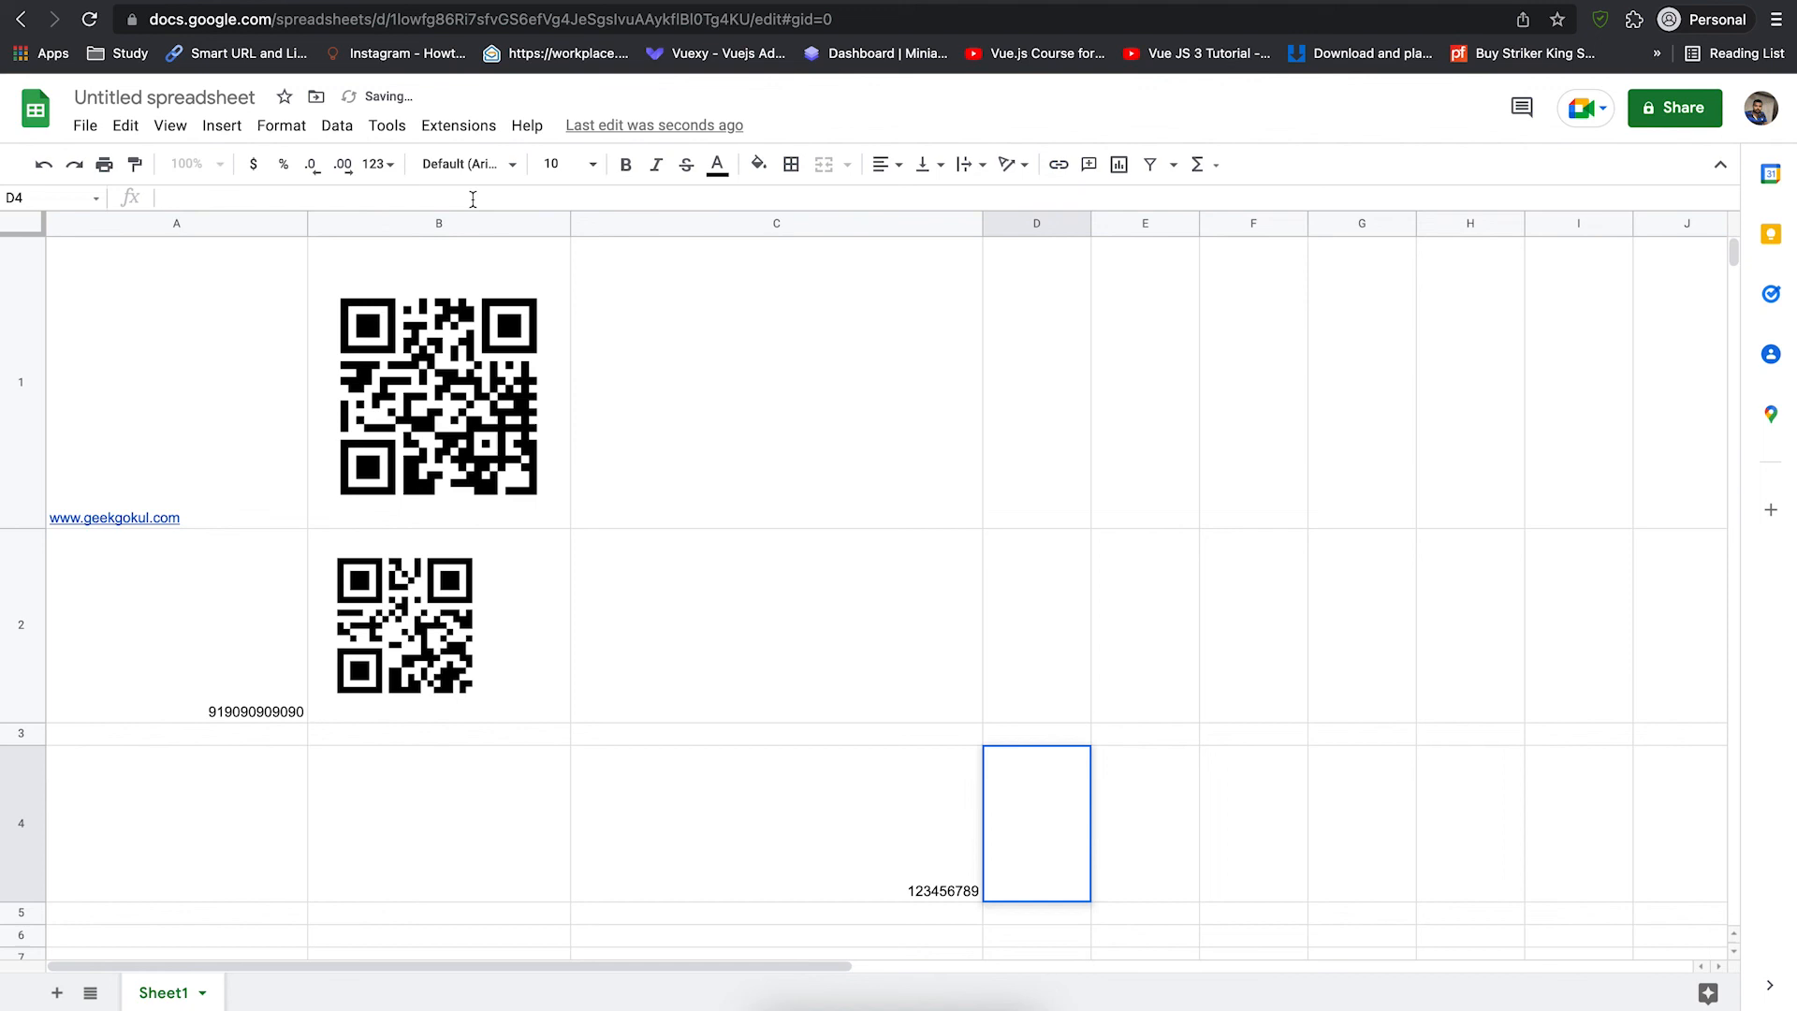
{"action": "type", "text": "=image(\"https://chart.googleapis.com/chart?chs=300x300&cht=qr&chl=\"&ENCODEURL(A1))"}
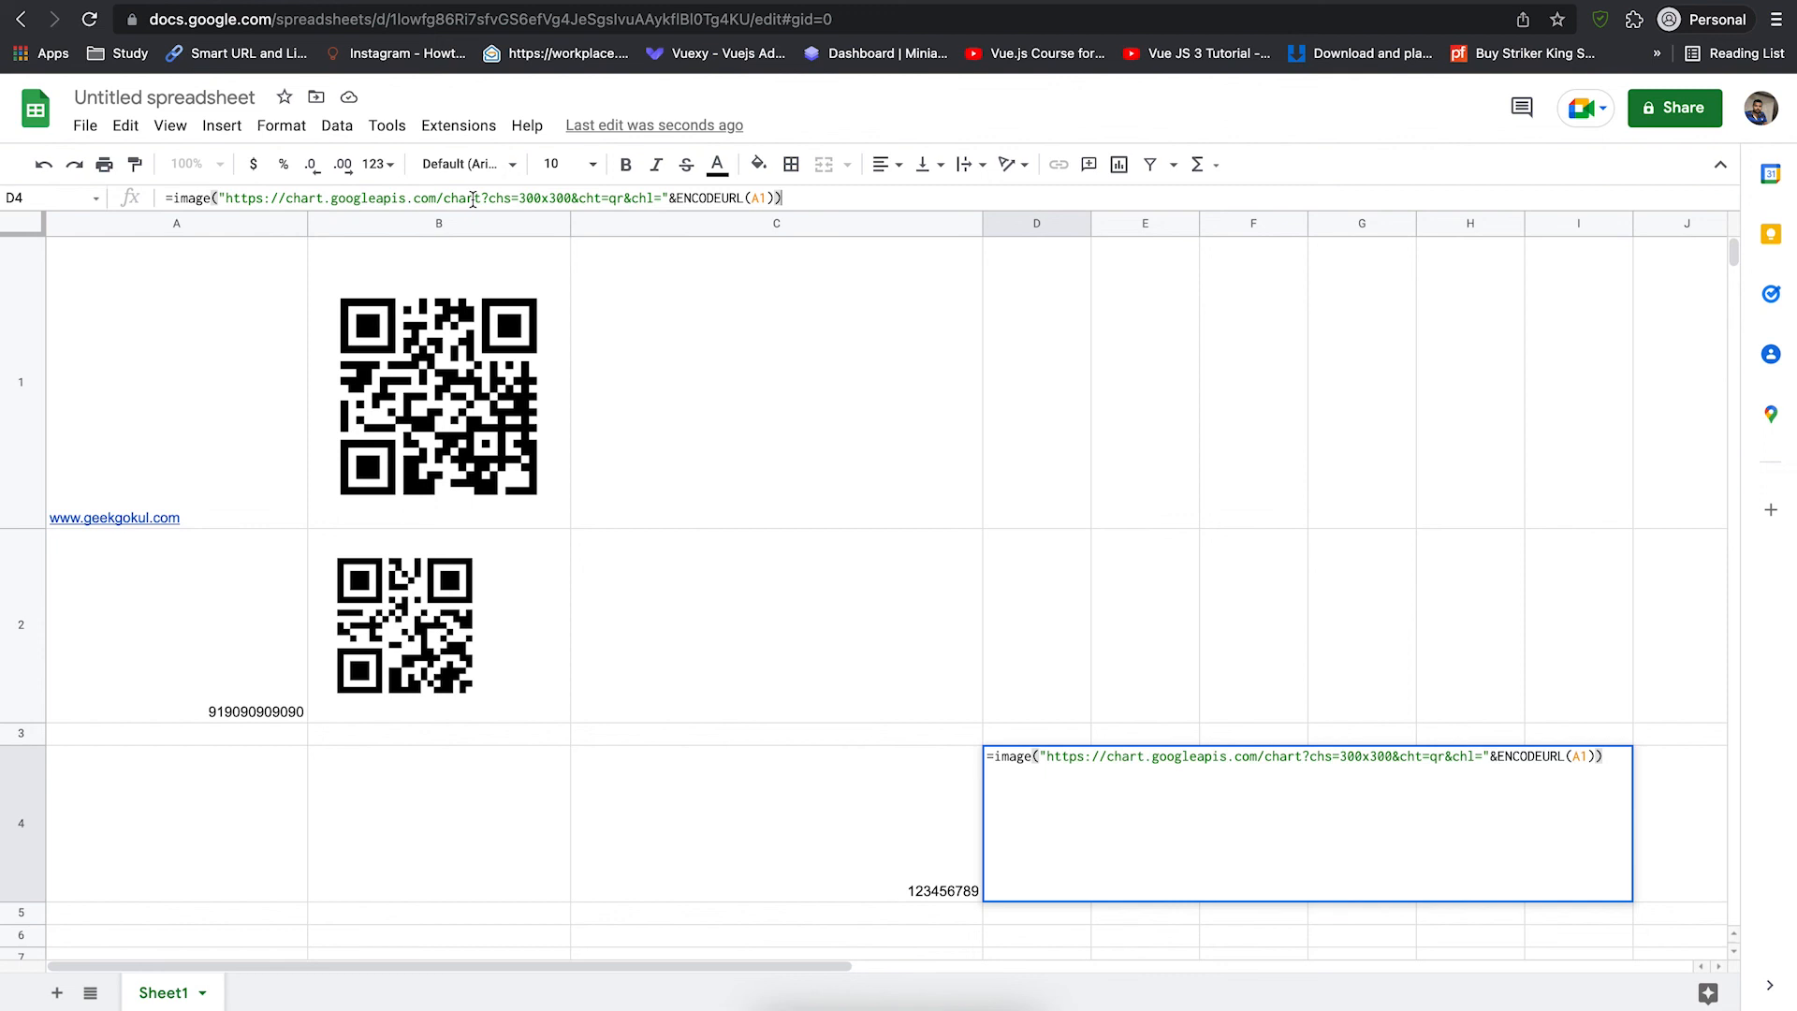
{"action": "key", "text": "Left"}
{"action": "key", "text": "Left"}
{"action": "key", "text": "Left"}
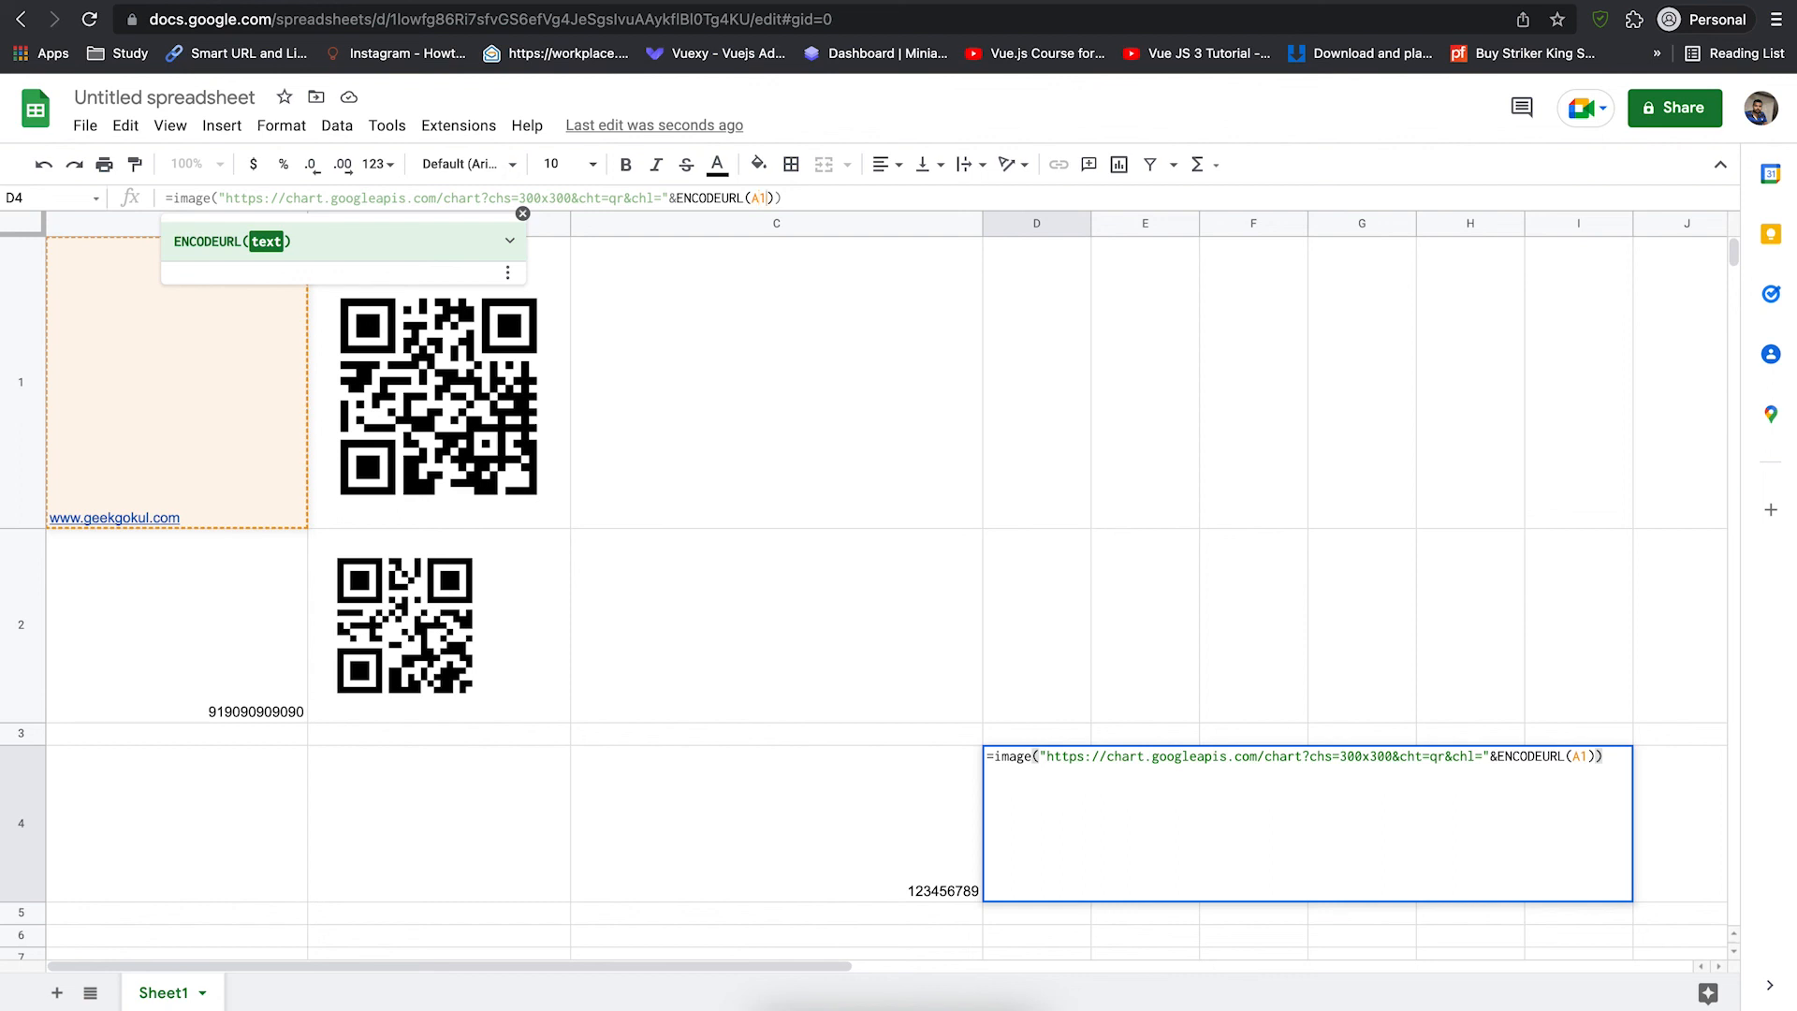
{"action": "key", "text": "BackSpace"}
{"action": "key", "text": "BackSpace"}
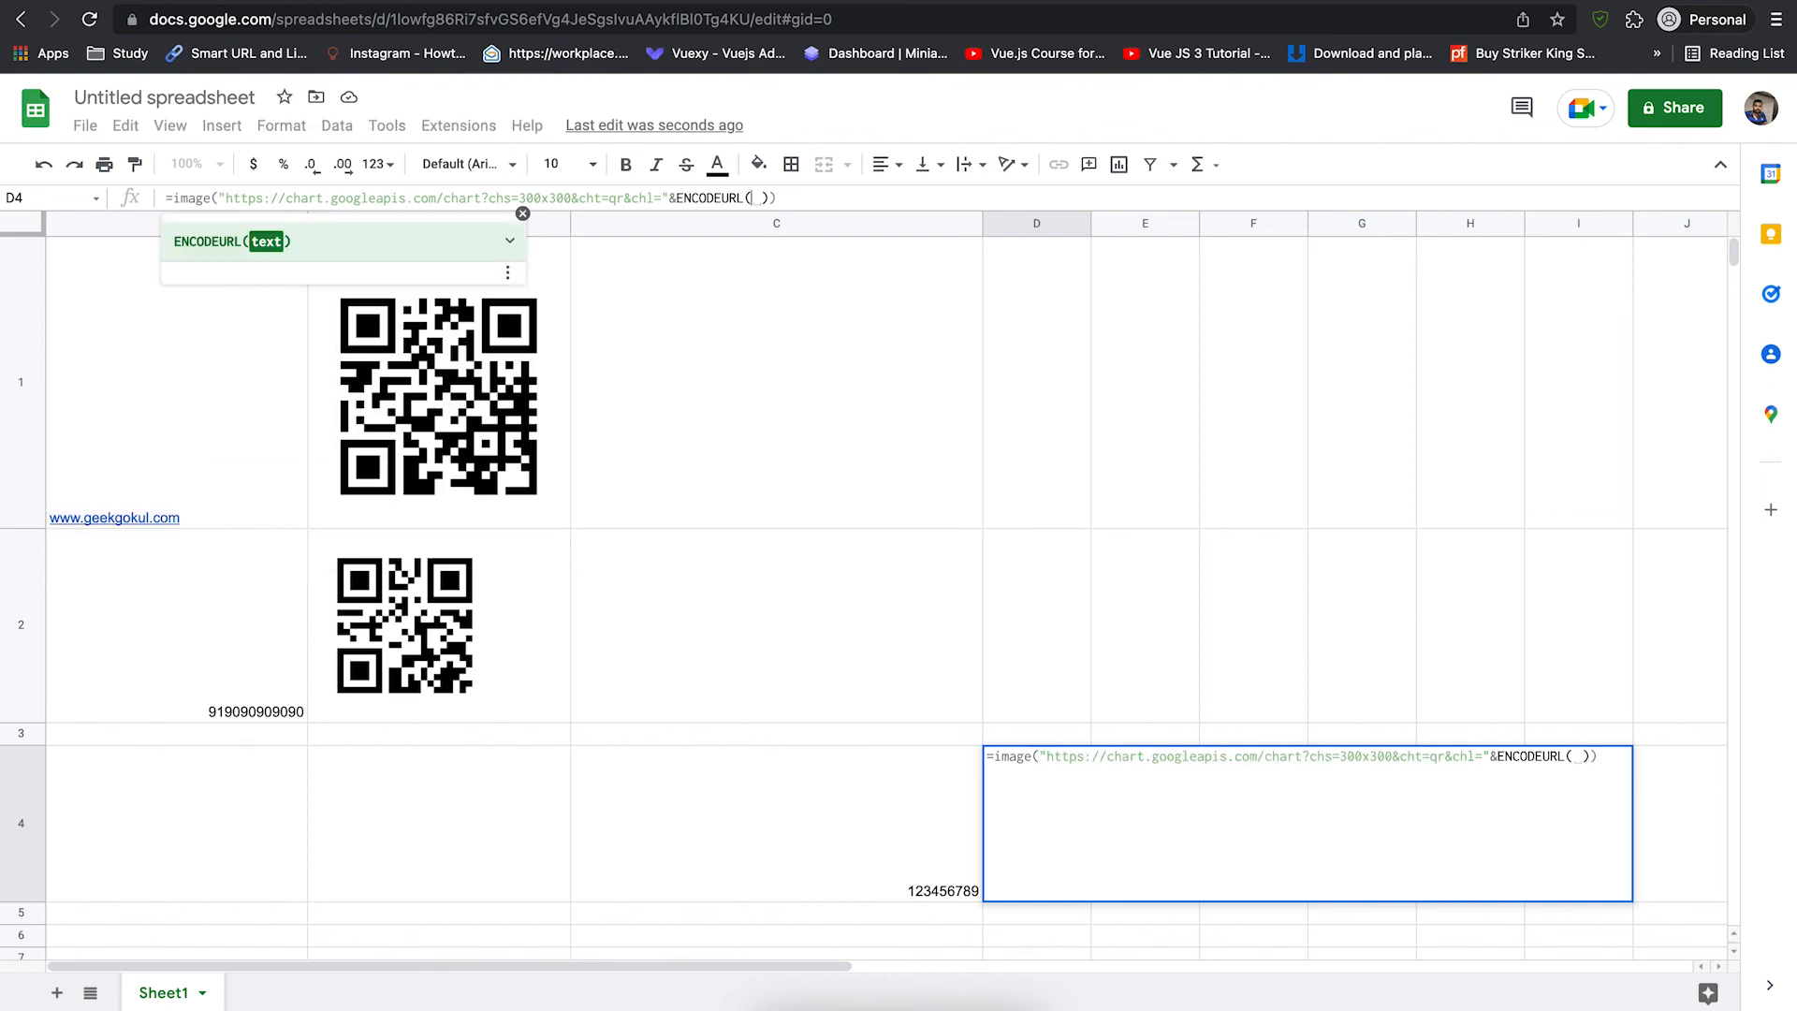
{"action": "type", "text": "c"}
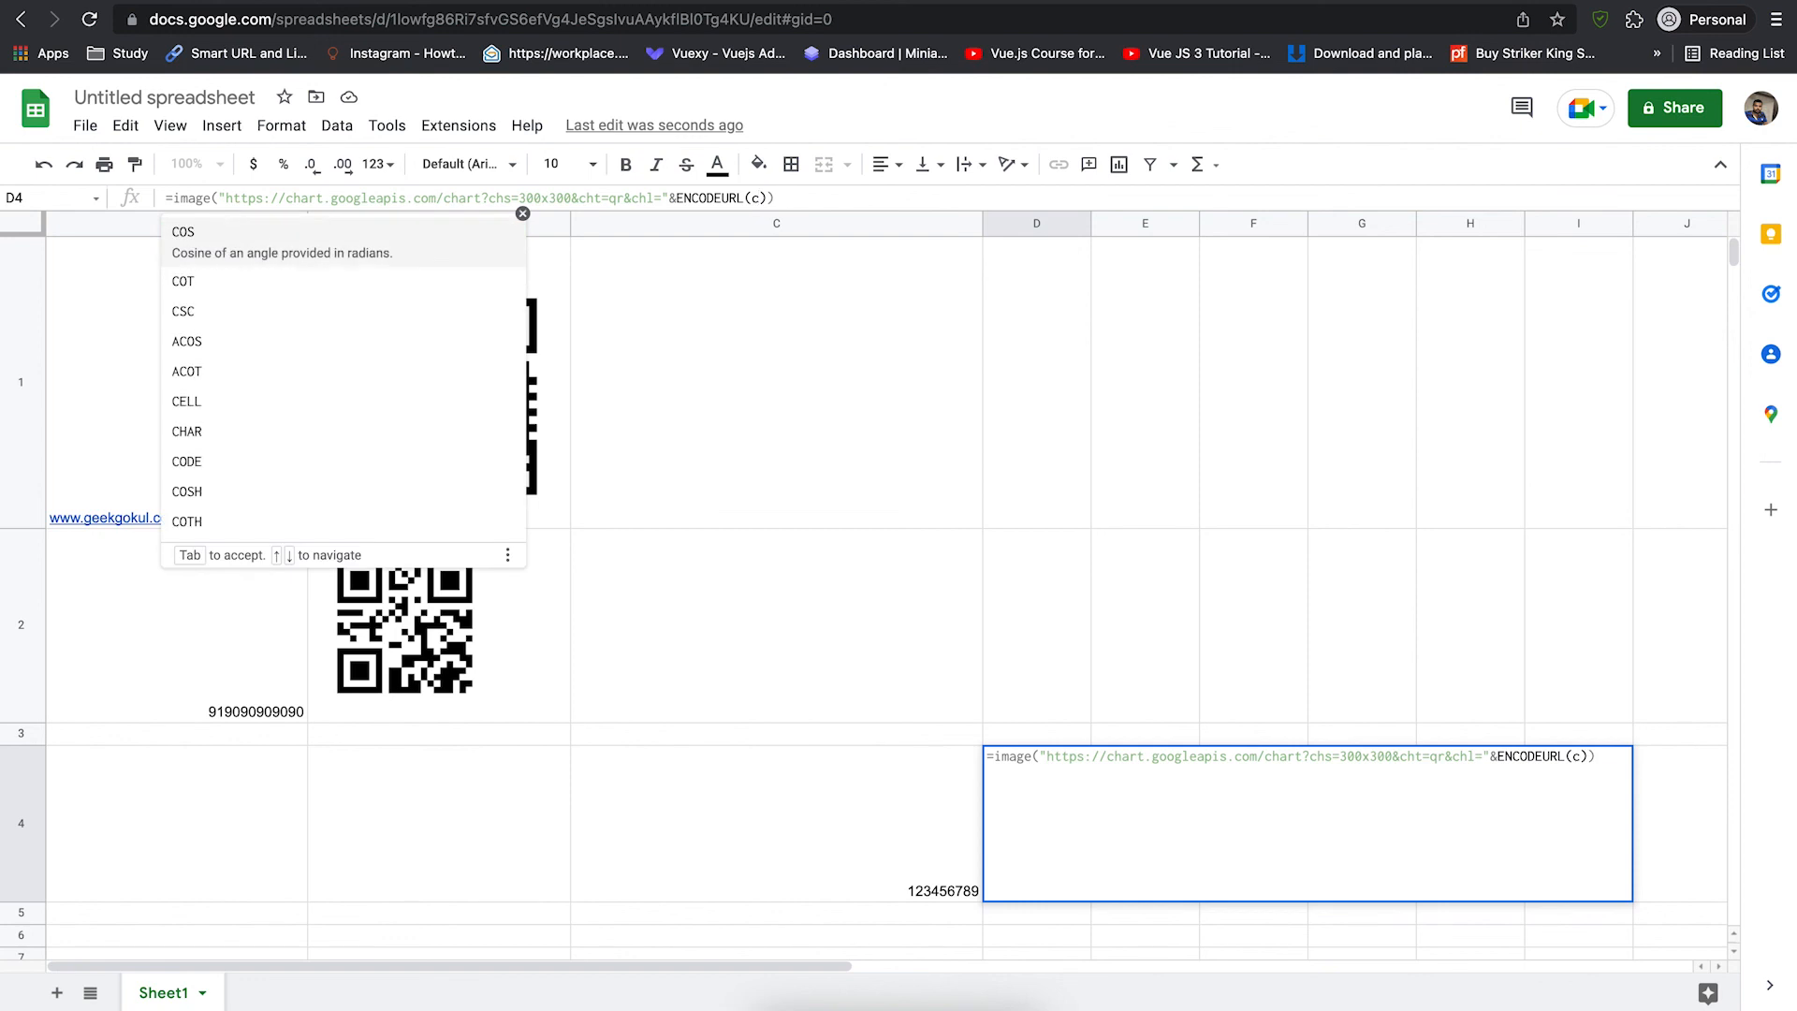
{"action": "key", "text": "BackSpace"}
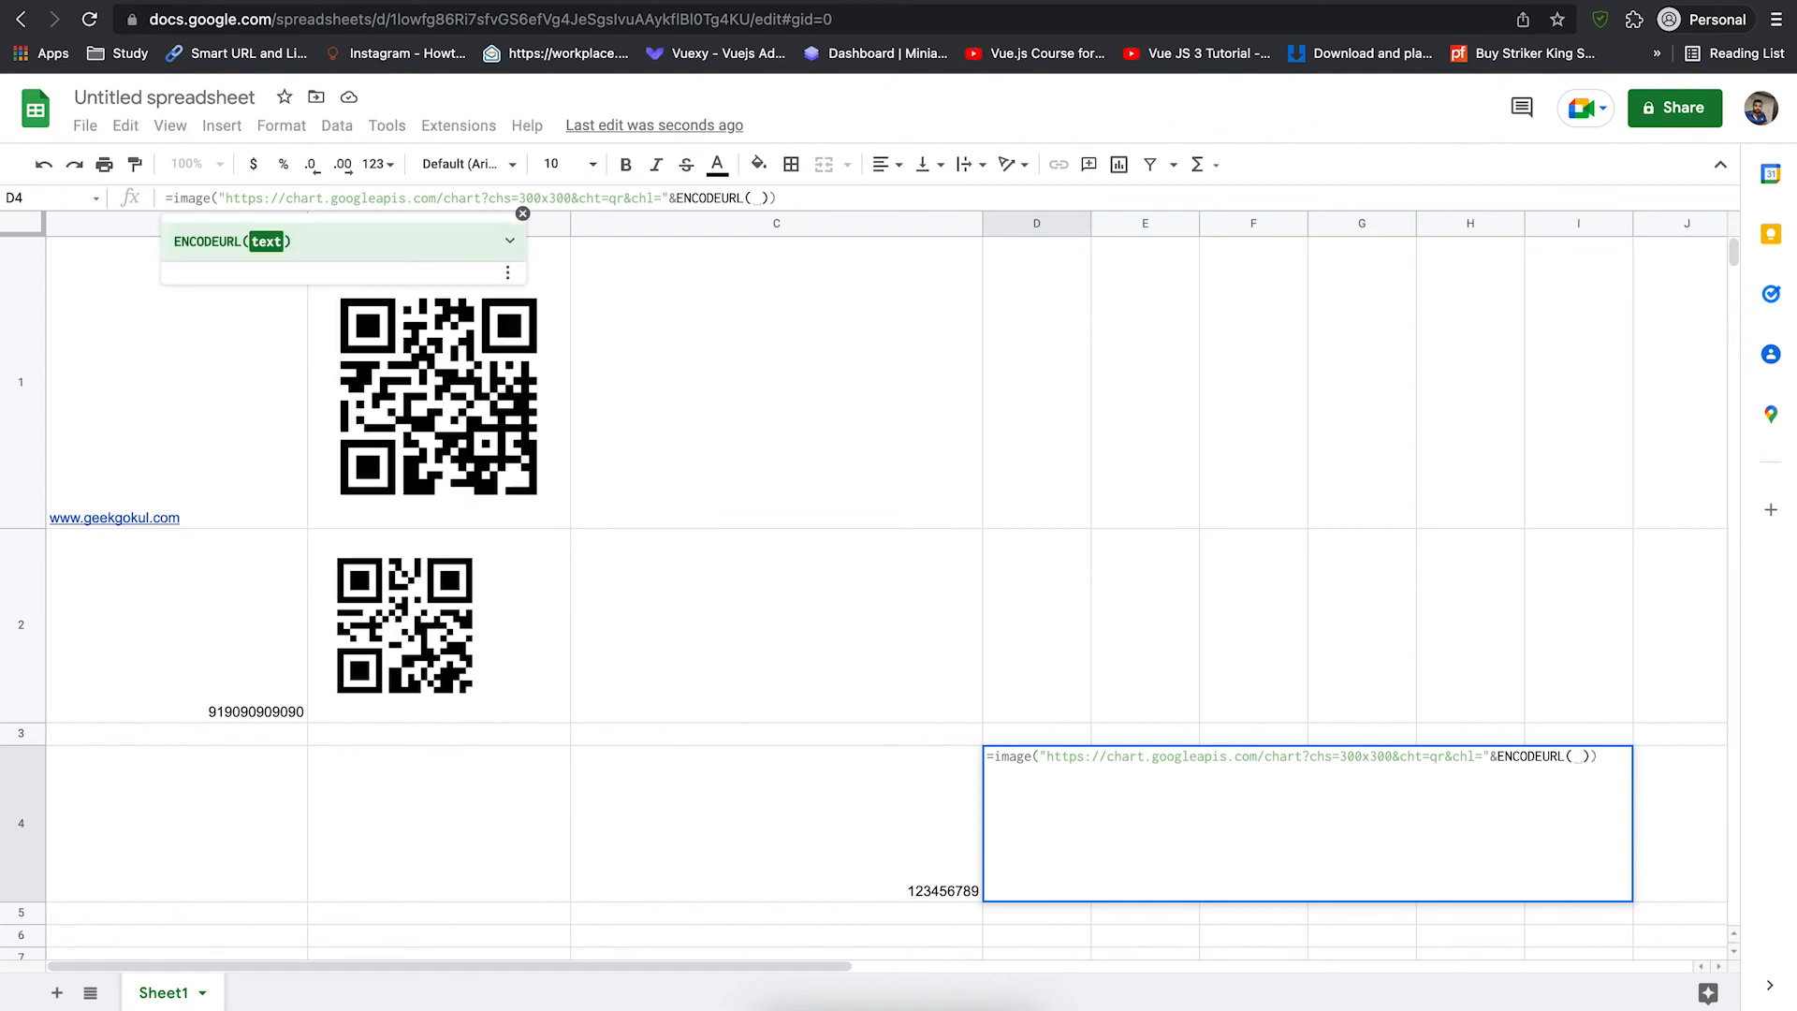
{"action": "type", "text": "C4"}
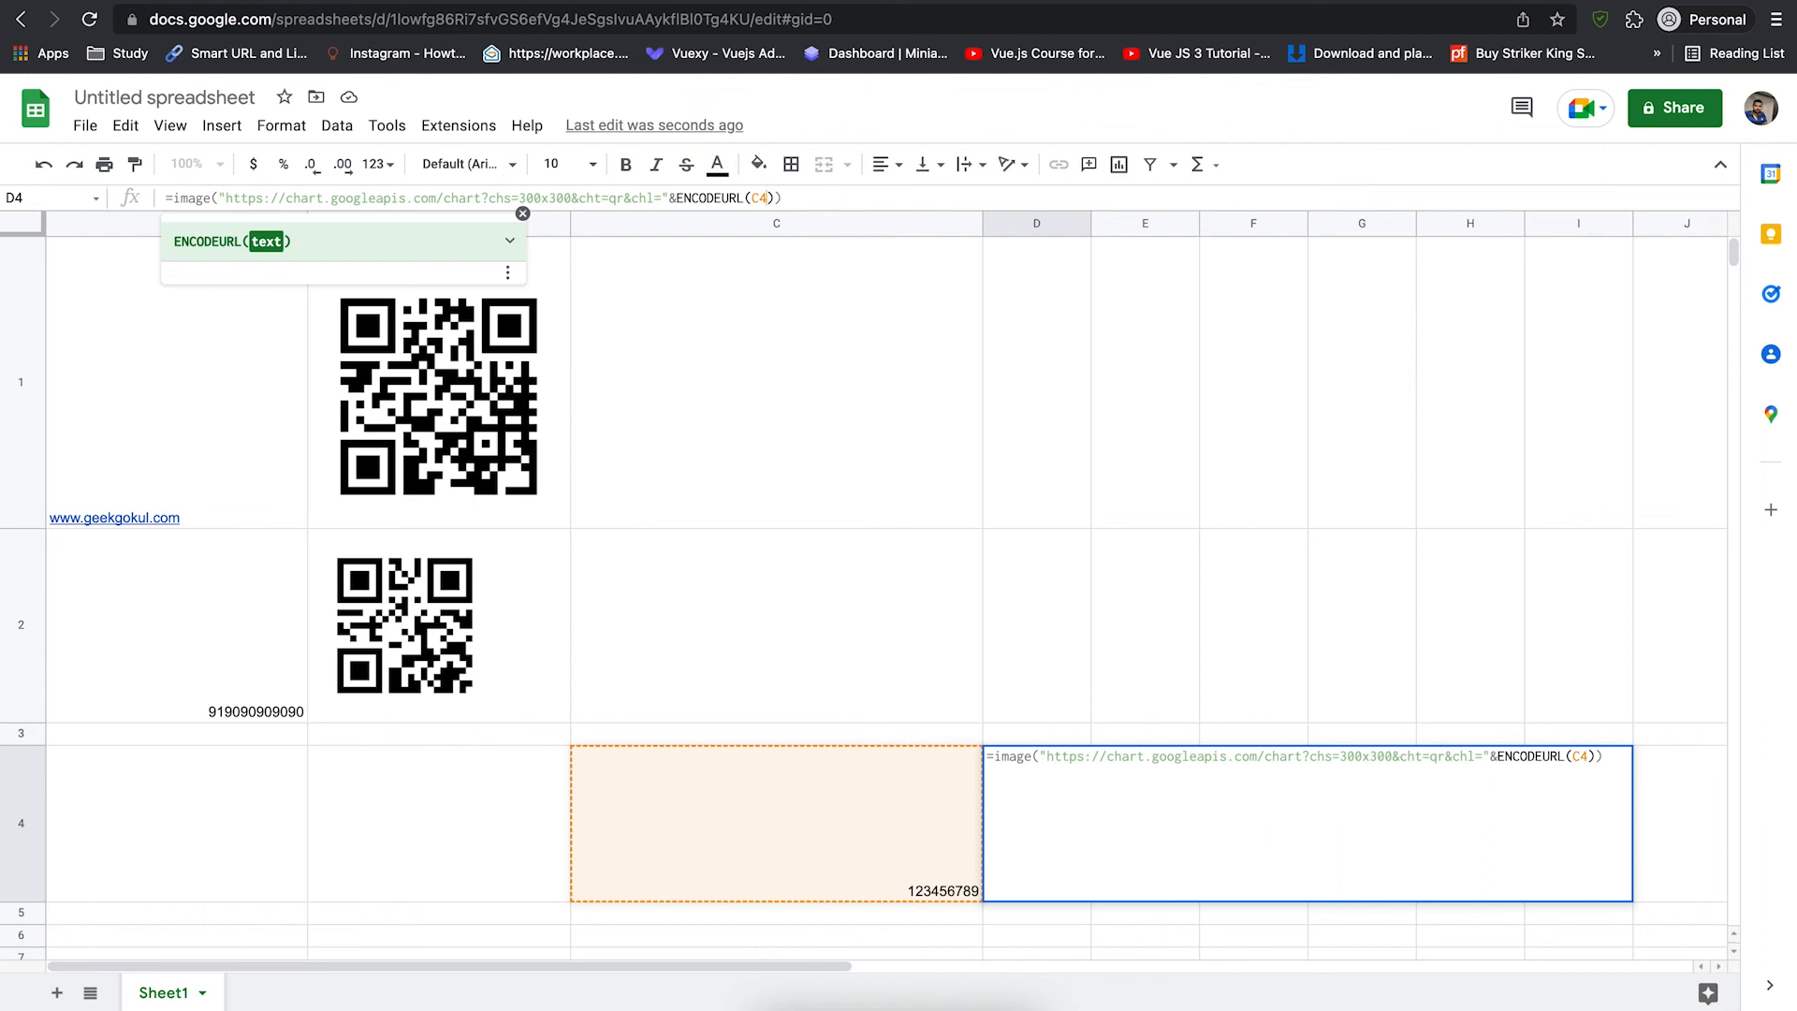
{"action": "key", "text": "Return"}
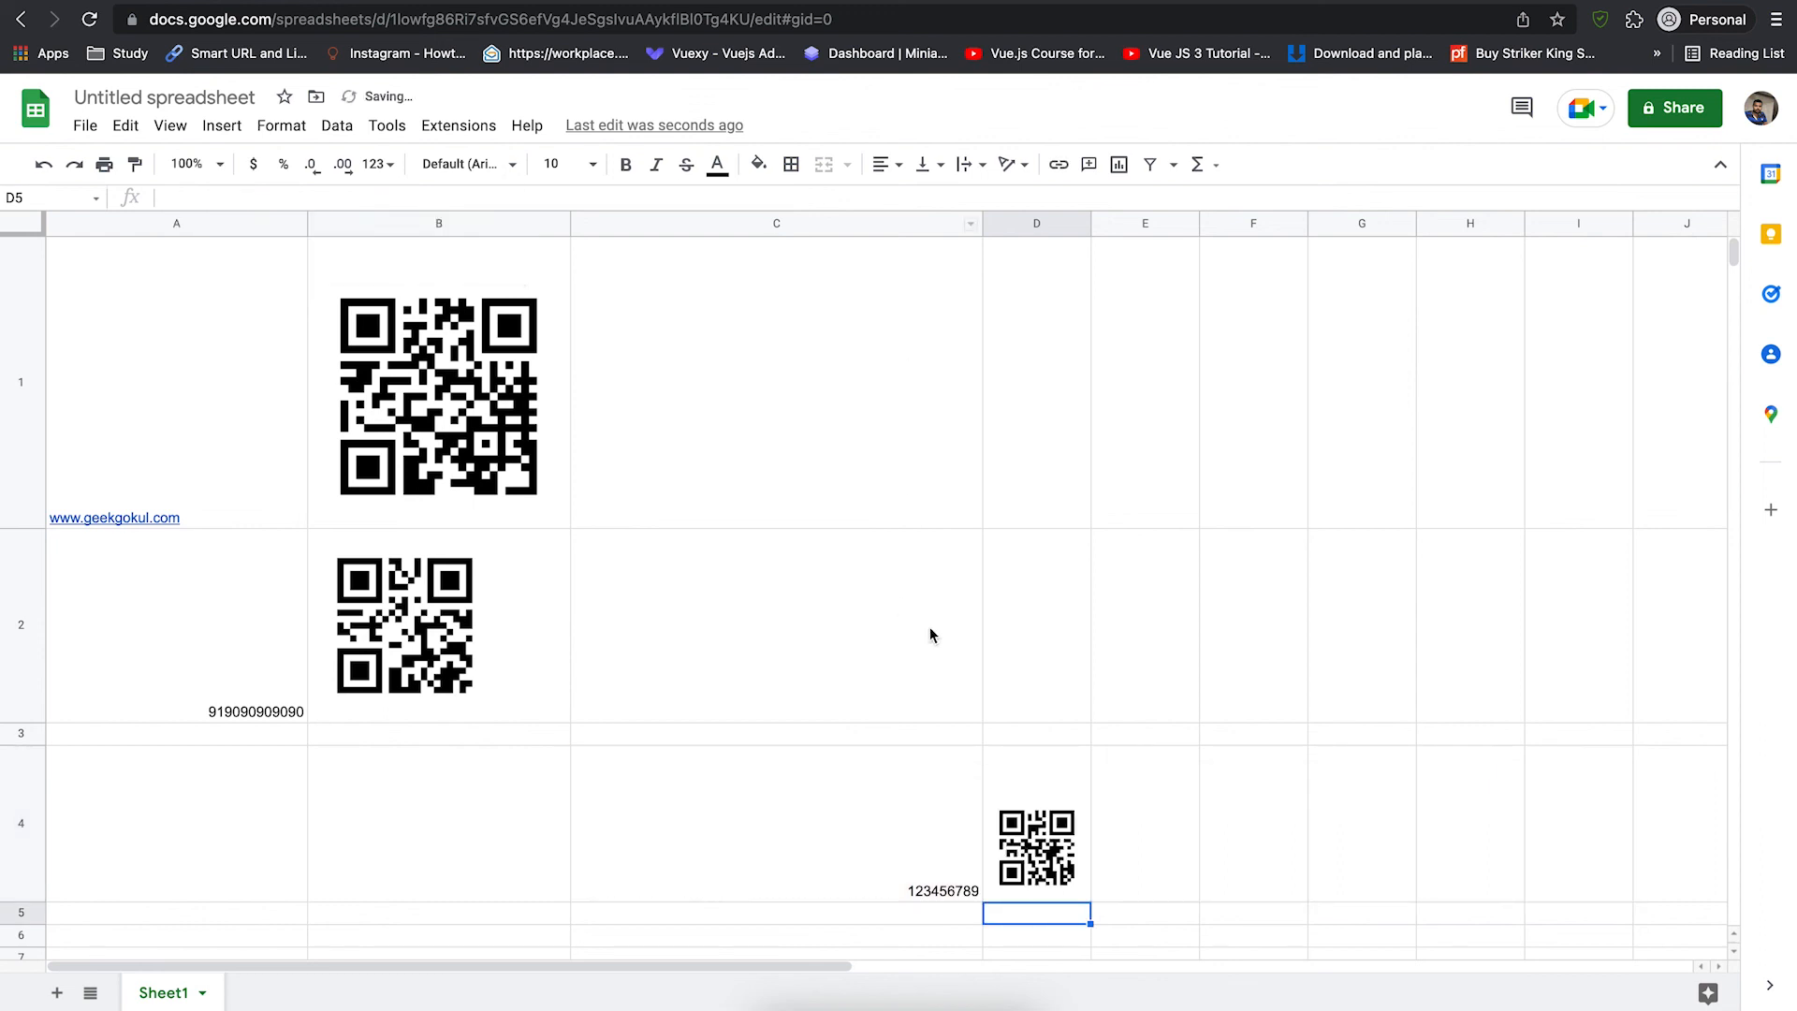